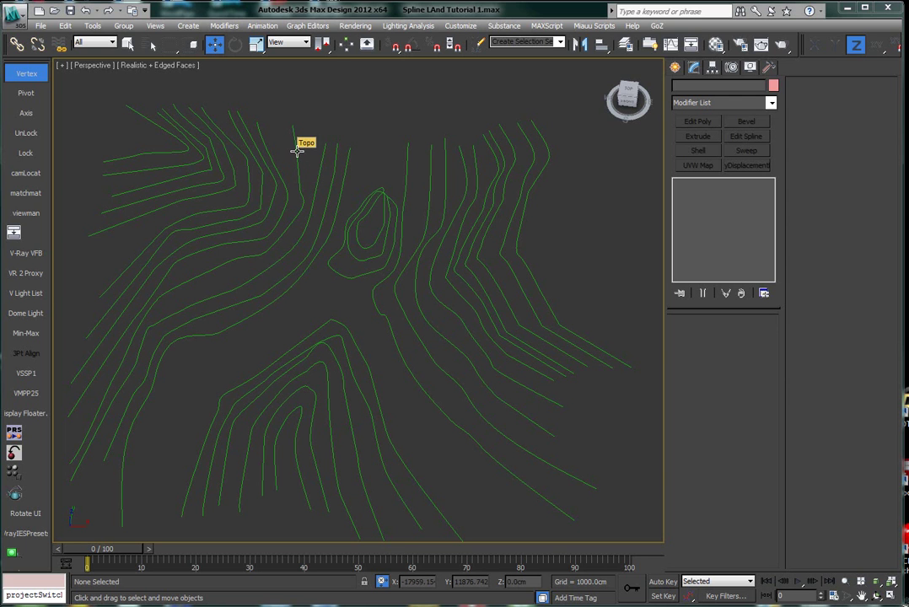
# Create a SplineLand object beside the contour splines, with a dummy size of about 3996 cm.
pyautogui.keyDown('alt'); pyautogui.moveTo(300, 205); pyautogui.dragTo(259, 197, button='middle'); pyautogui.keyUp('alt')
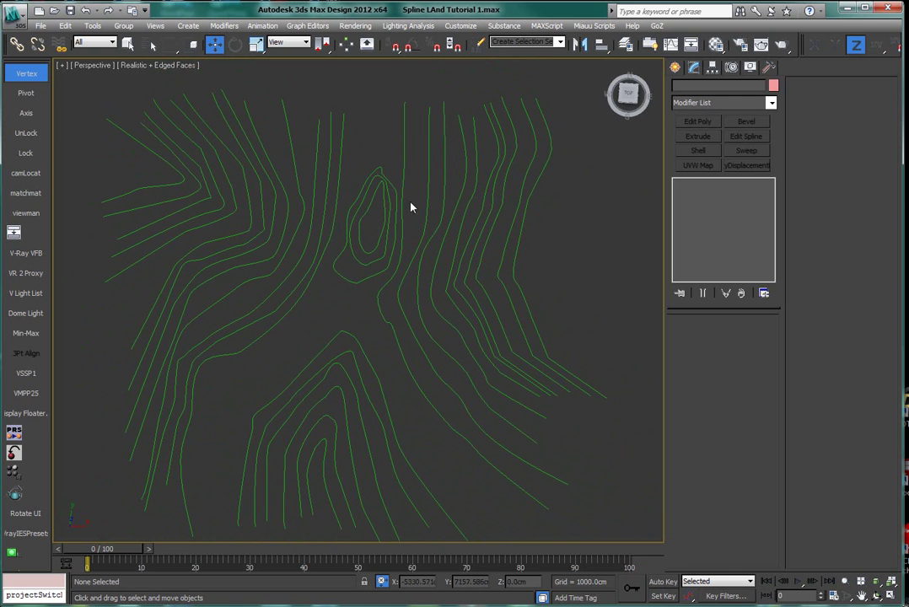
pyautogui.moveTo(385, 210); pyautogui.dragTo(381, 183, button='middle')
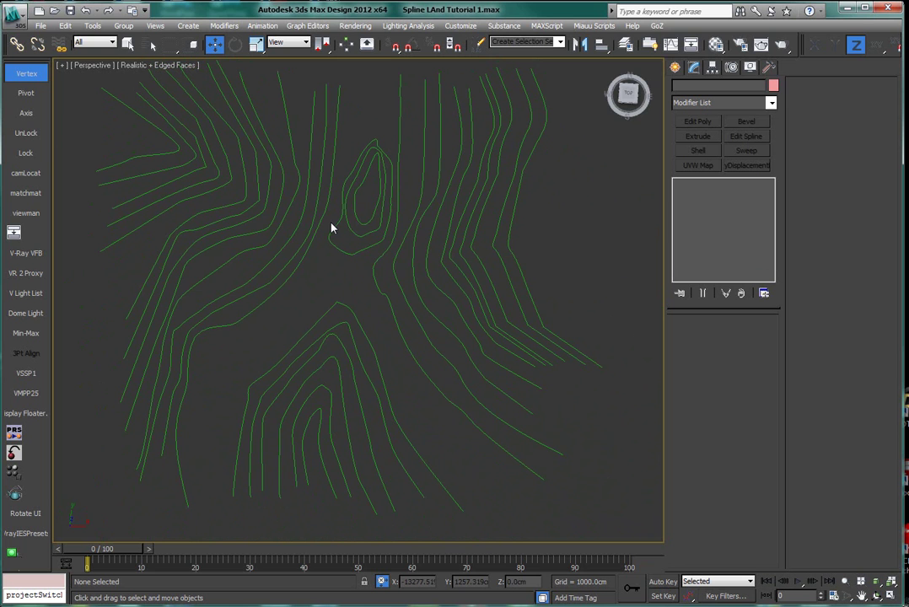
pyautogui.moveTo(349, 255)
pyautogui.keyDown('alt'); pyautogui.mouseDown(button='middle')
pyautogui.moveTo(349, 187)
pyautogui.moveTo(349, 225)
pyautogui.moveTo(268, 250)
pyautogui.moveTo(284, 234)
pyautogui.moveTo(291, 271)
pyautogui.moveTo(339, 249)
pyautogui.mouseUp(button='middle'); pyautogui.keyUp('alt')
pyautogui.keyDown('alt'); pyautogui.moveTo(355, 166); pyautogui.dragTo(296, 266, button='middle'); pyautogui.keyUp('alt')
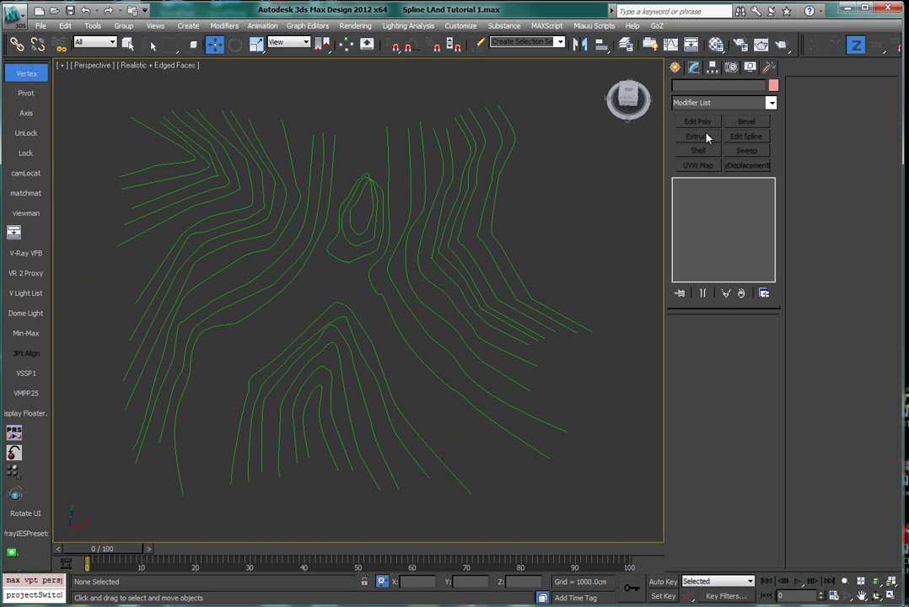
pyautogui.click(675, 67)
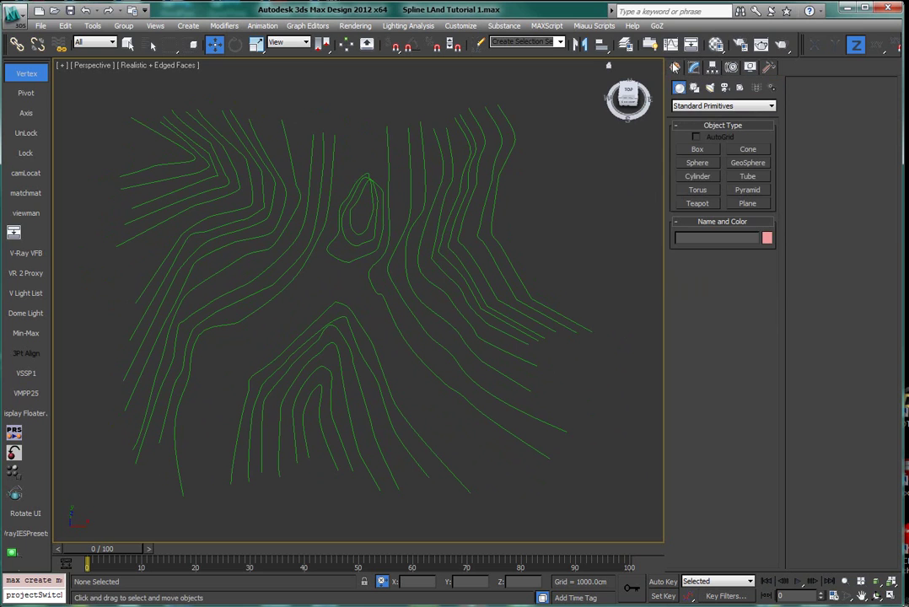
pyautogui.click(725, 105)
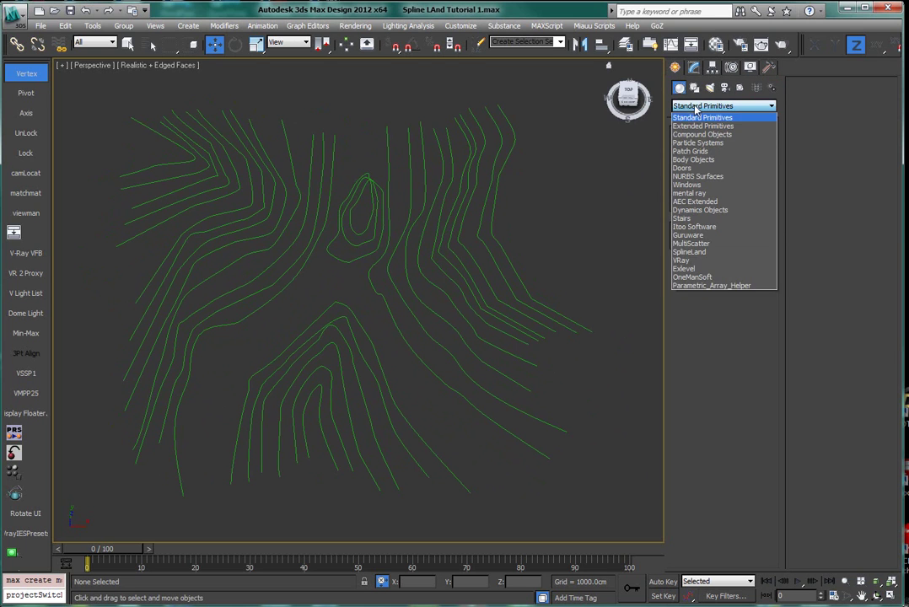
pyautogui.click(687, 252)
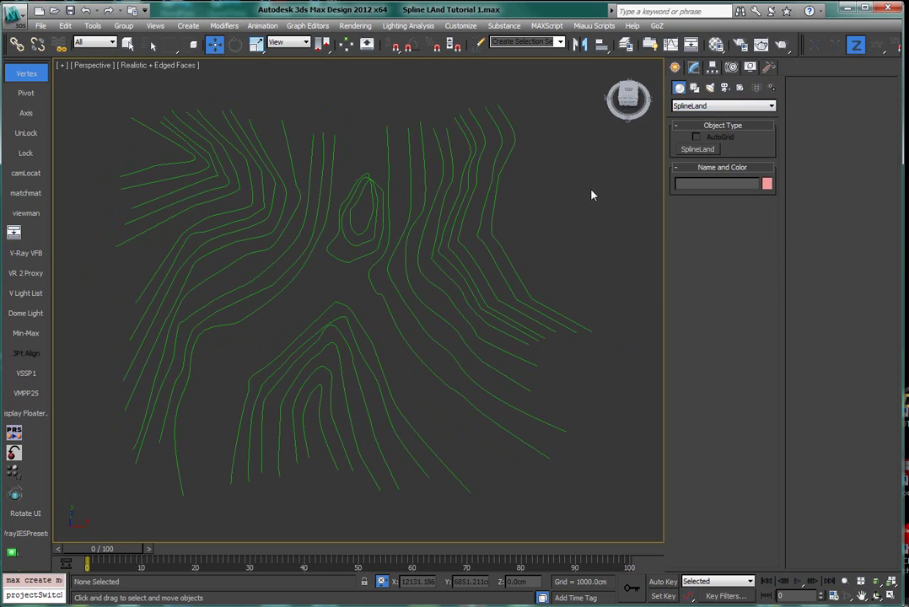
pyautogui.click(697, 149)
pyautogui.moveTo(546, 193); pyautogui.dragTo(587, 215)
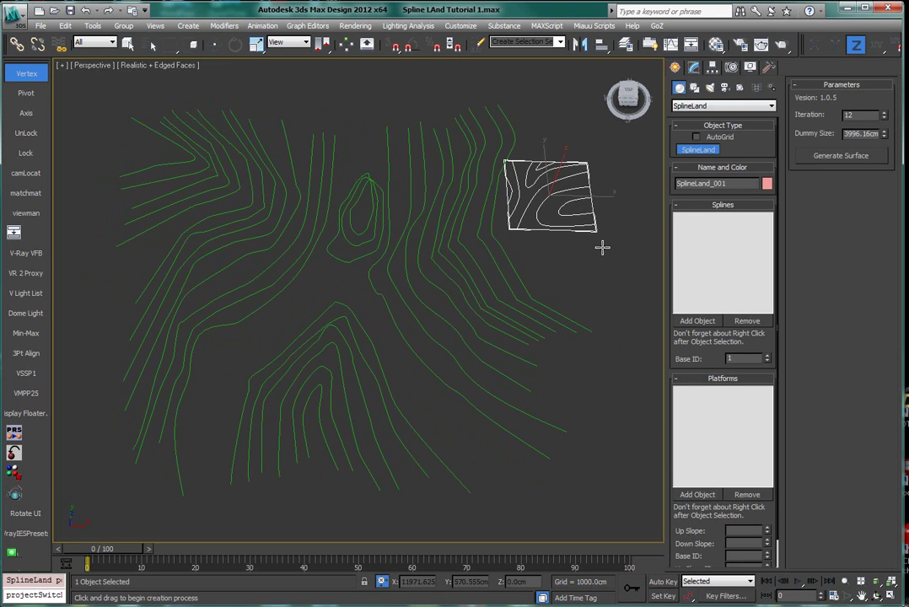
# Add the Topo splines to the SplineLand object and generate its surface with 8 iterations.
pyautogui.click(696, 322)
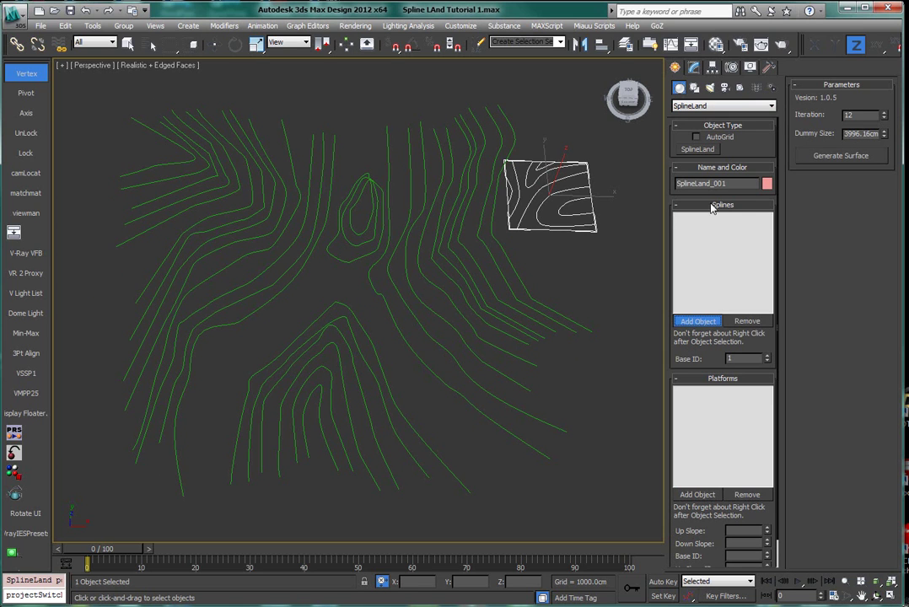
pyautogui.click(390, 219)
pyautogui.write('8')
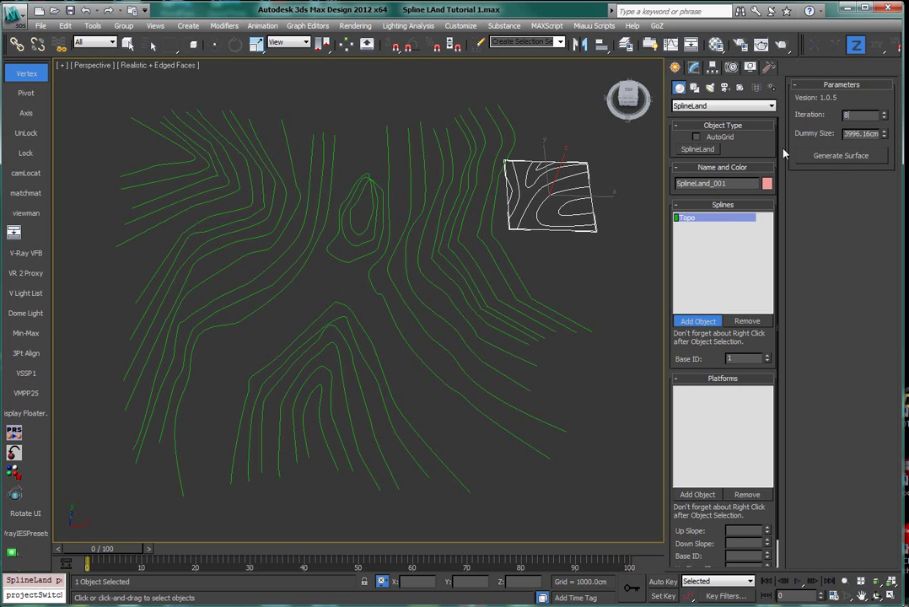
pyautogui.click(839, 156)
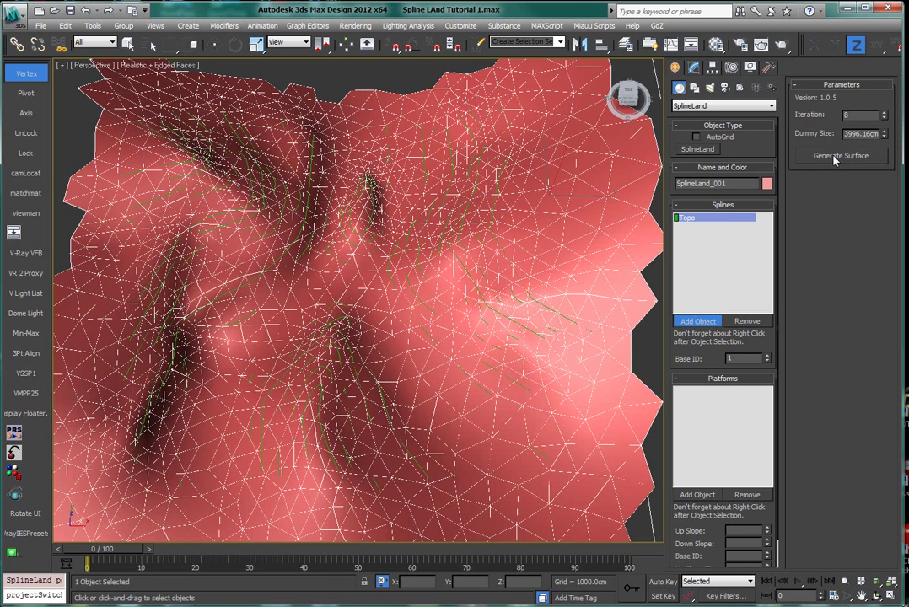
# Examine the generated terrain up close, with and without its mesh edges displayed.
pyautogui.scroll(-3, 435, 396)
pyautogui.keyDown('alt'); pyautogui.moveTo(441, 415); pyautogui.dragTo(447, 365, button='middle'); pyautogui.keyUp('alt')
pyautogui.scroll(3, 367, 366)
pyautogui.moveTo(367, 365)
pyautogui.mouseDown(button='middle')
pyautogui.moveTo(367, 357)
pyautogui.moveTo(375, 399)
pyautogui.moveTo(305, 411)
pyautogui.moveTo(310, 396)
pyautogui.moveTo(391, 414)
pyautogui.moveTo(553, 405)
pyautogui.moveTo(525, 420)
pyautogui.moveTo(335, 408)
pyautogui.moveTo(330, 399)
pyautogui.moveTo(406, 388)
pyautogui.moveTo(330, 420)
pyautogui.moveTo(338, 432)
pyautogui.moveTo(353, 418)
pyautogui.moveTo(339, 414)
pyautogui.moveTo(348, 406)
pyautogui.moveTo(360, 414)
pyautogui.moveTo(355, 390)
pyautogui.moveTo(302, 421)
pyautogui.moveTo(315, 388)
pyautogui.mouseUp(button='middle')
pyautogui.press('F4')
pyautogui.scroll(3, 362, 403)
pyautogui.press('F4')
pyautogui.scroll(2, 305, 406)
pyautogui.scroll(-5, 306, 390)
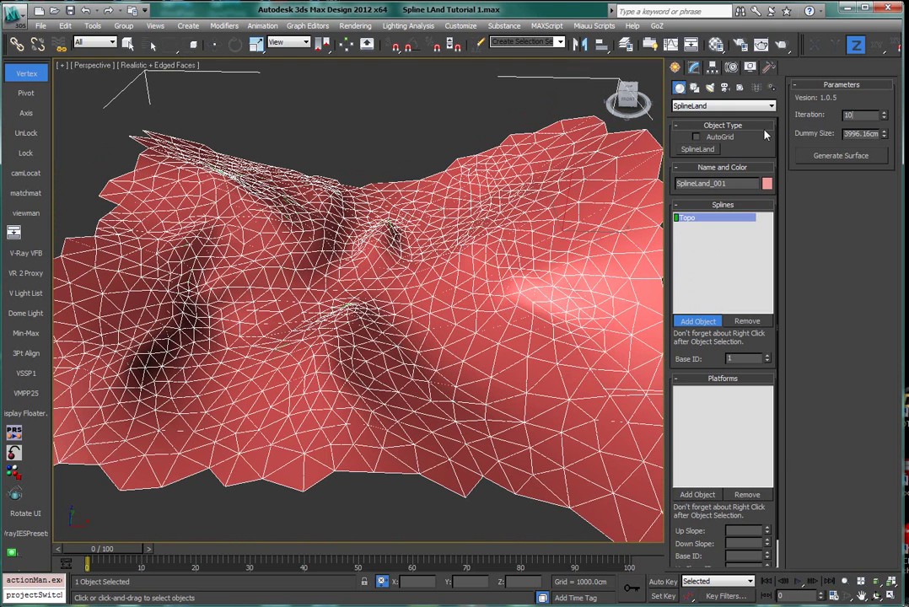
# Regenerate the terrain surface with 10 iterations and check the denser mesh against the contour splines.
pyautogui.click(834, 156)
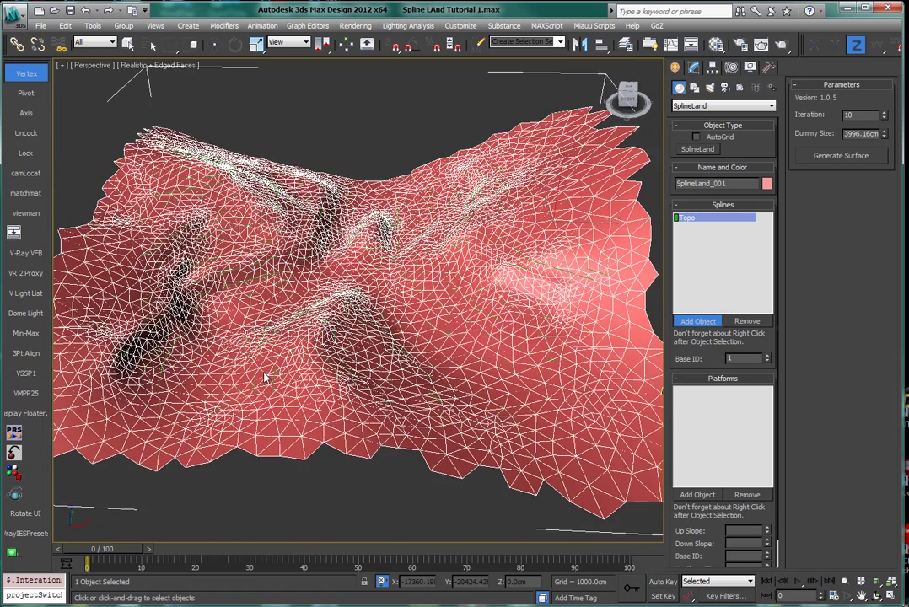
pyautogui.press('F4')
pyautogui.scroll(6, 253, 405)
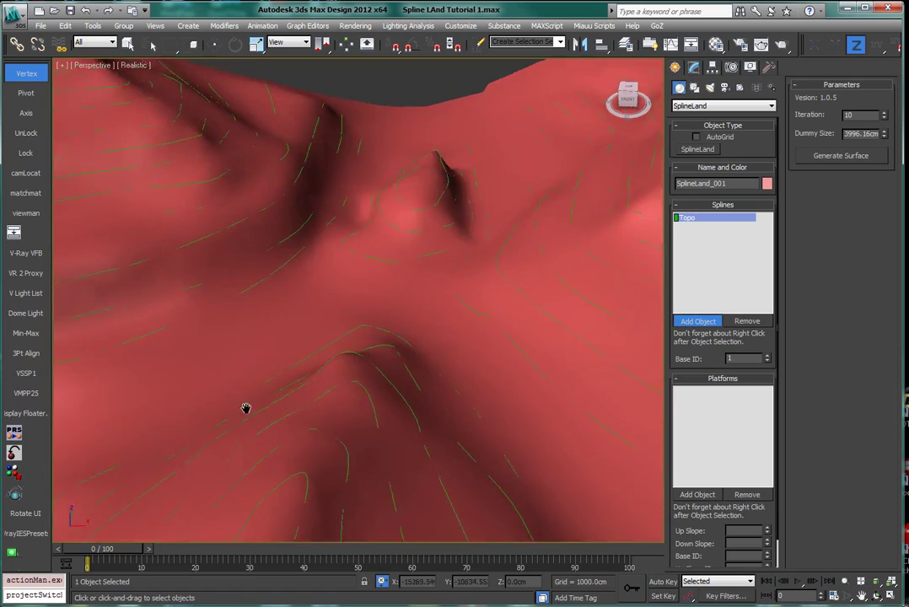
pyautogui.moveTo(246, 408); pyautogui.dragTo(430, 403, button='middle')
pyautogui.press('F4')
pyautogui.moveTo(292, 365); pyautogui.dragTo(335, 363, button='middle')
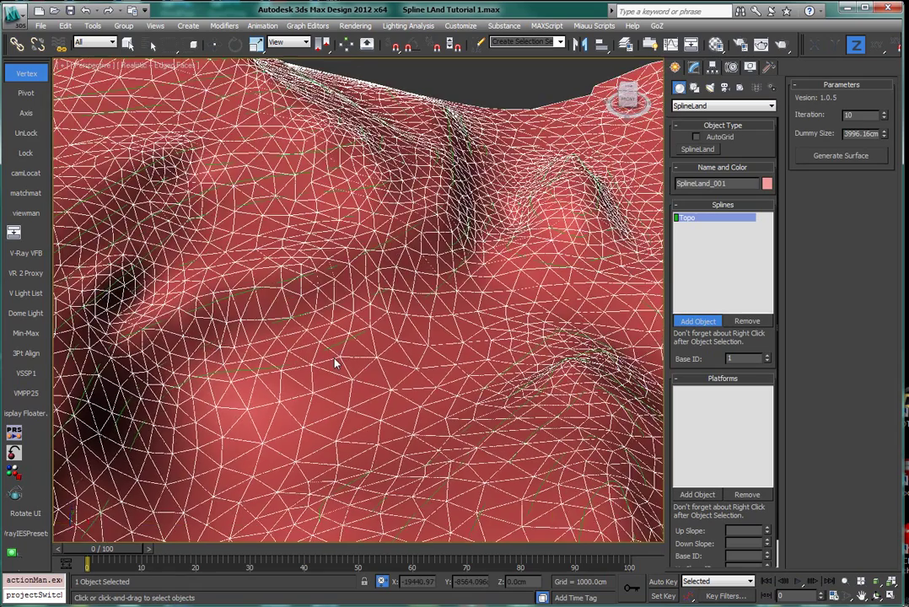
pyautogui.scroll(-10, 334, 363)
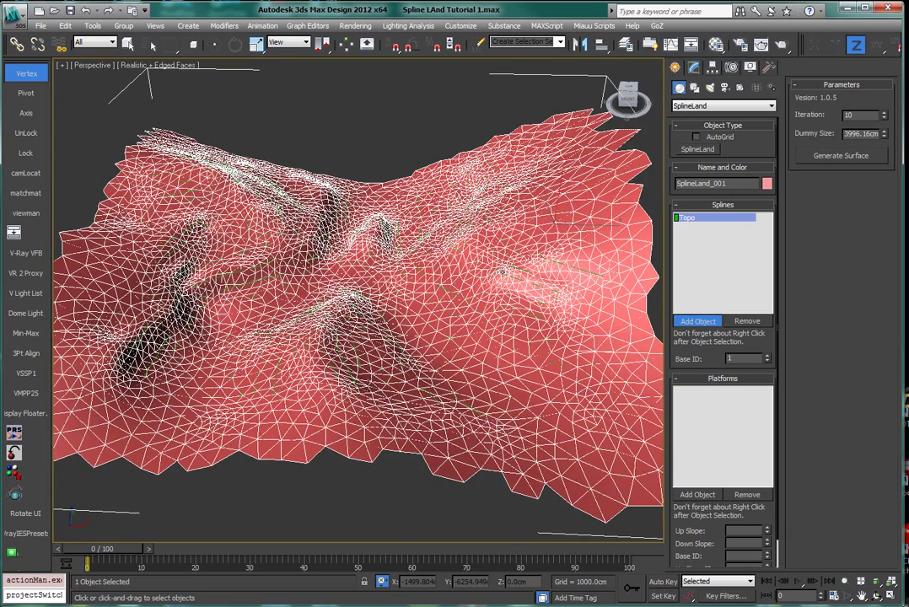
# Set the SplineLand iteration to 12 and regenerate the terrain surface.
pyautogui.moveTo(865, 115); pyautogui.dragTo(830, 117)
pyautogui.write('12')
pyautogui.press('Return')
pyautogui.click(835, 156)
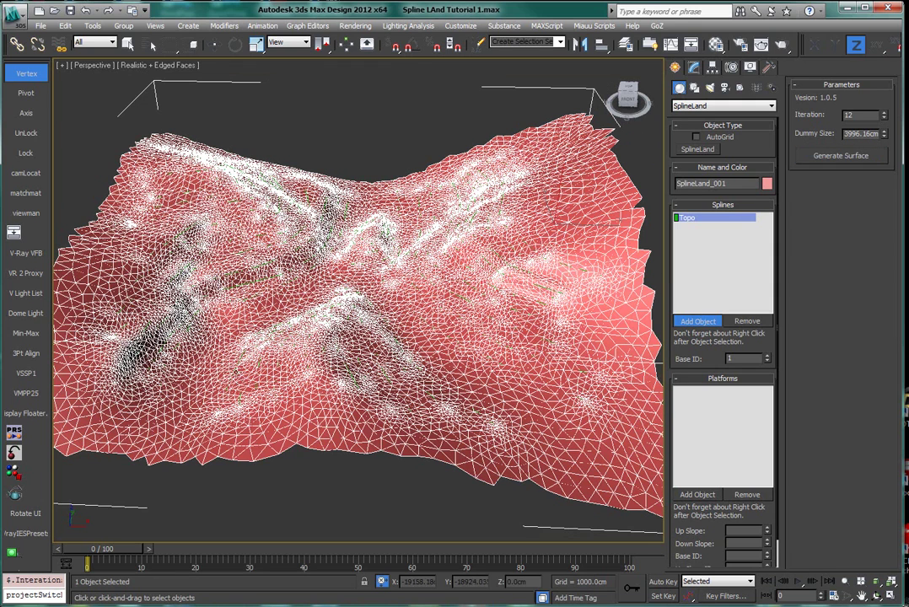
# Examine how closely the refined terrain follows the contour splines, with and without mesh edges.
pyautogui.press('F4')
pyautogui.keyDown('alt'); pyautogui.moveTo(249, 384); pyautogui.dragTo(288, 349, button='middle'); pyautogui.keyUp('alt')
pyautogui.scroll(4, 308, 368)
pyautogui.press('F4')
pyautogui.press('F4')
pyautogui.scroll(4, 288, 349)
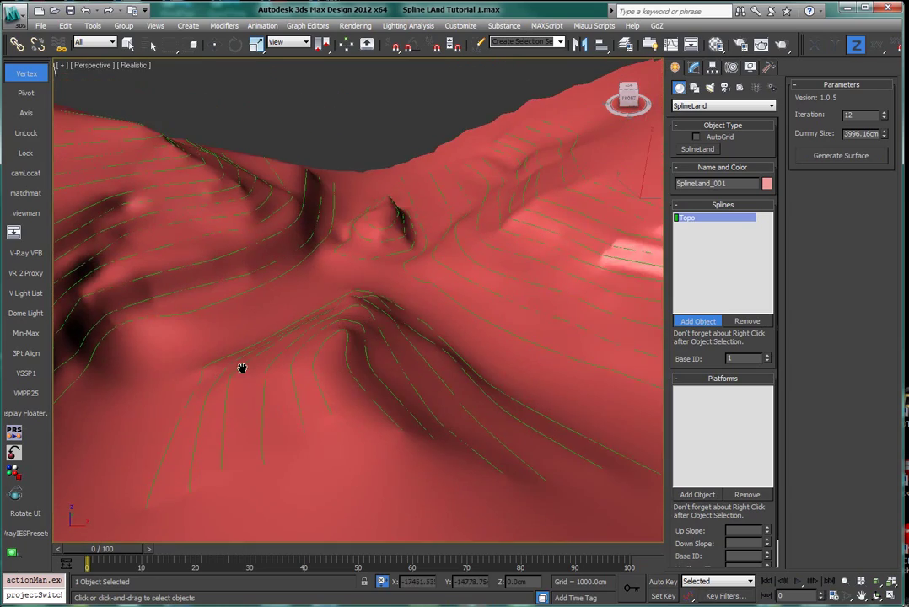
pyautogui.scroll(2, 244, 359)
pyautogui.scroll(-6, 244, 375)
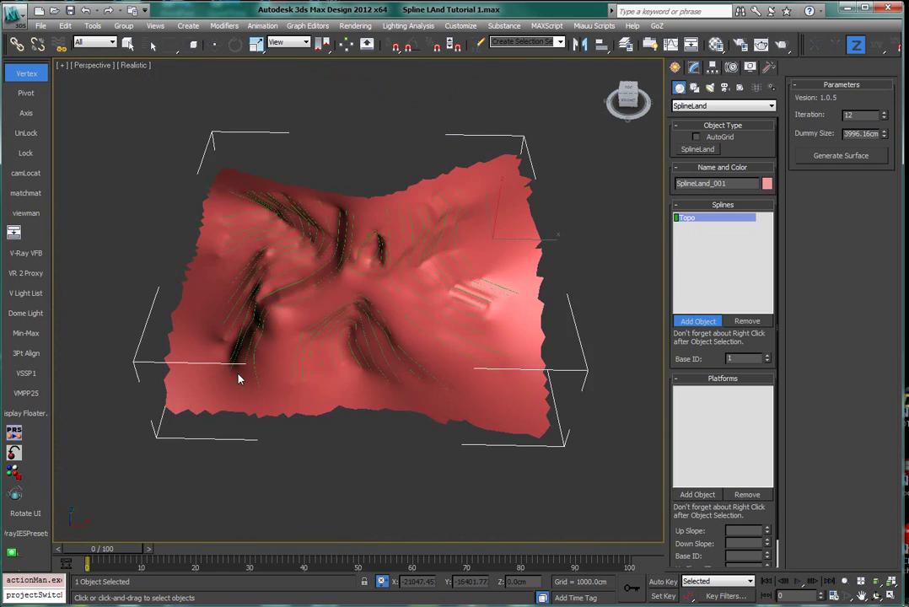
pyautogui.keyDown('alt'); pyautogui.moveTo(244, 380); pyautogui.dragTo(277, 372, button='middle'); pyautogui.keyUp('alt')
pyautogui.scroll(5, 275, 369)
# Open the layer manager, place it clear of the viewport and make BridgeTrajectory the current layer.
pyautogui.click(625, 44)
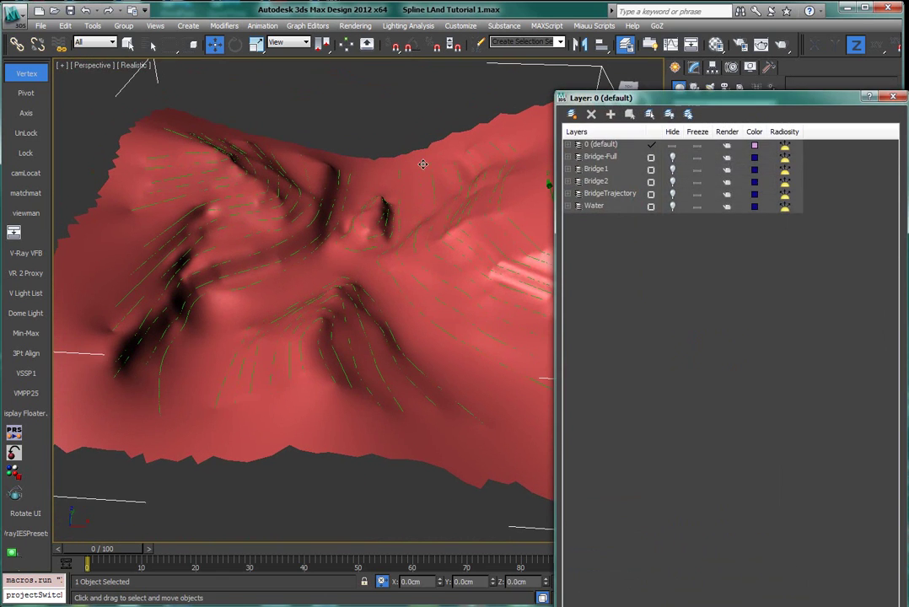
pyautogui.moveTo(618, 99); pyautogui.dragTo(871, 102)
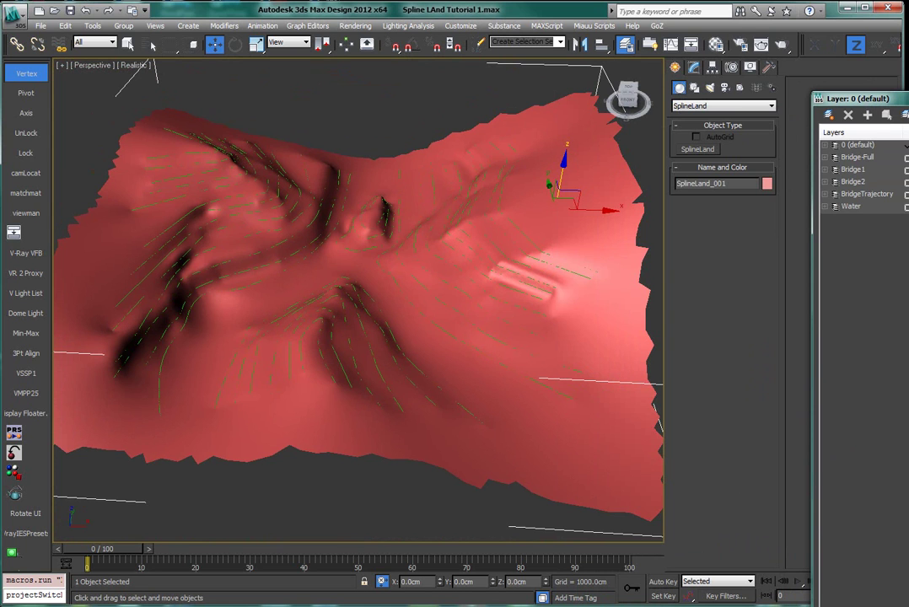
pyautogui.moveTo(863, 99); pyautogui.dragTo(843, 91)
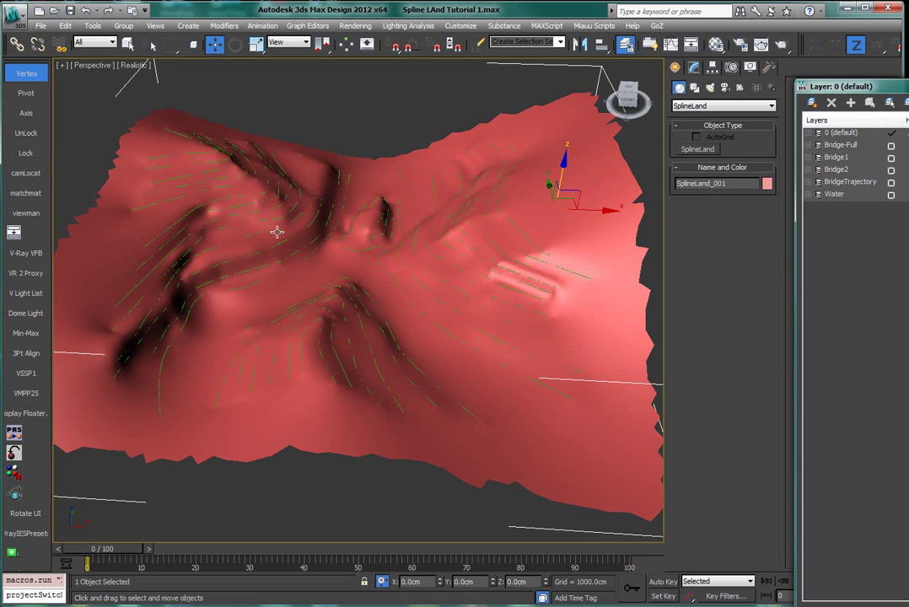
pyautogui.keyDown('alt'); pyautogui.moveTo(277, 232); pyautogui.dragTo(302, 239, button='middle'); pyautogui.keyUp('alt')
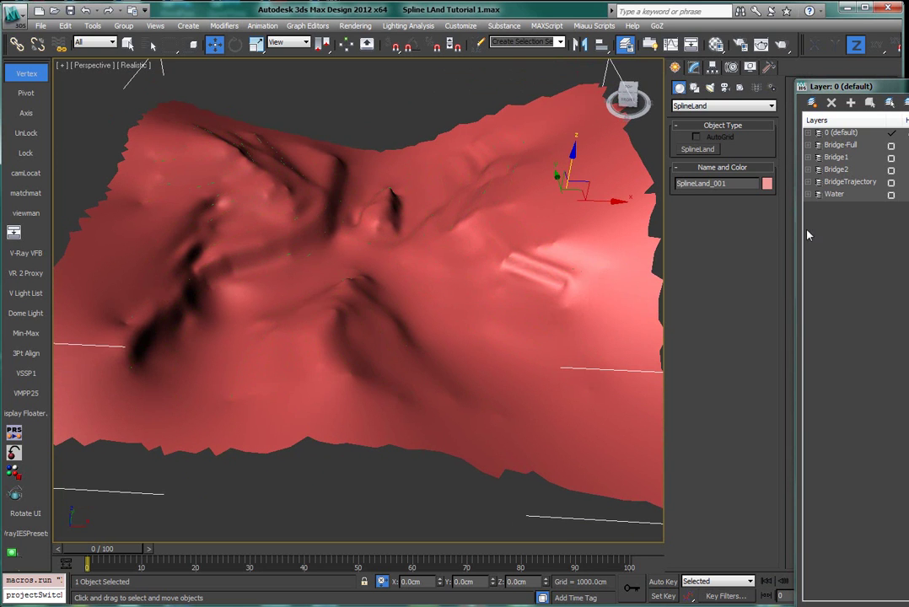
pyautogui.click(893, 183)
# Switch to a framed Top view and hide the SplineLand terrain so that only the contour splines remain.
pyautogui.keyDown('alt'); pyautogui.moveTo(271, 204); pyautogui.dragTo(242, 227, button='middle'); pyautogui.keyUp('alt')
pyautogui.press('F3')
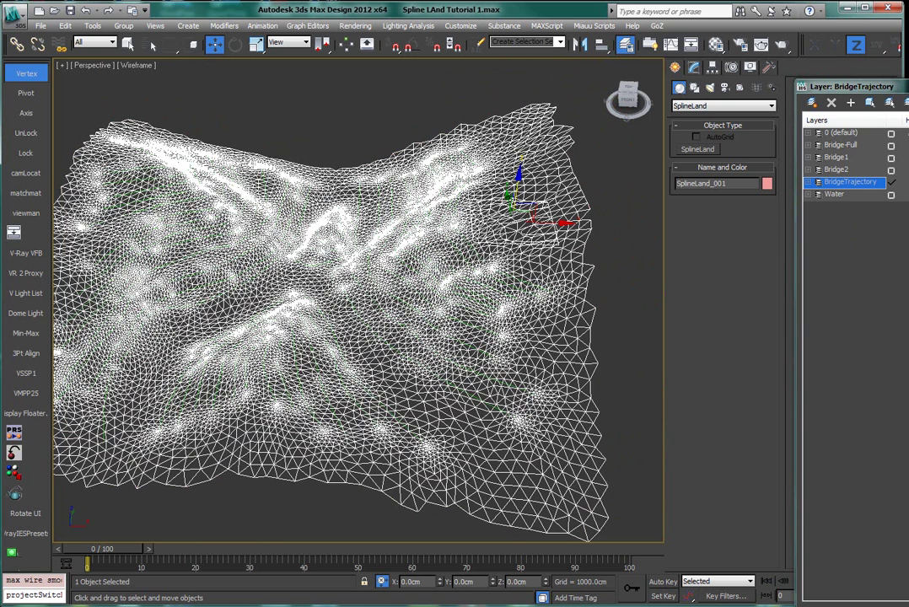
pyautogui.press('t')
pyautogui.press('F3')
pyautogui.press('z')
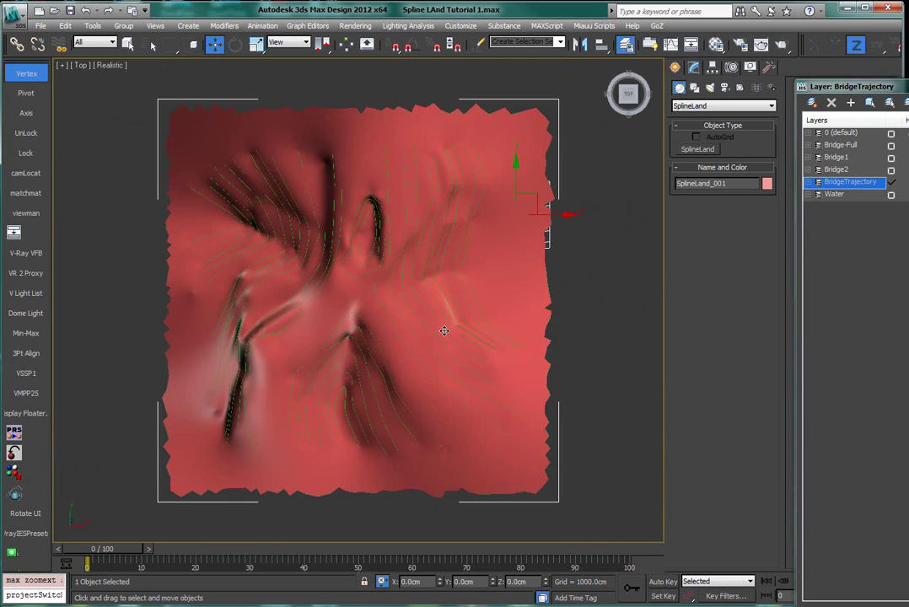
pyautogui.press('F4')
pyautogui.press('F3')
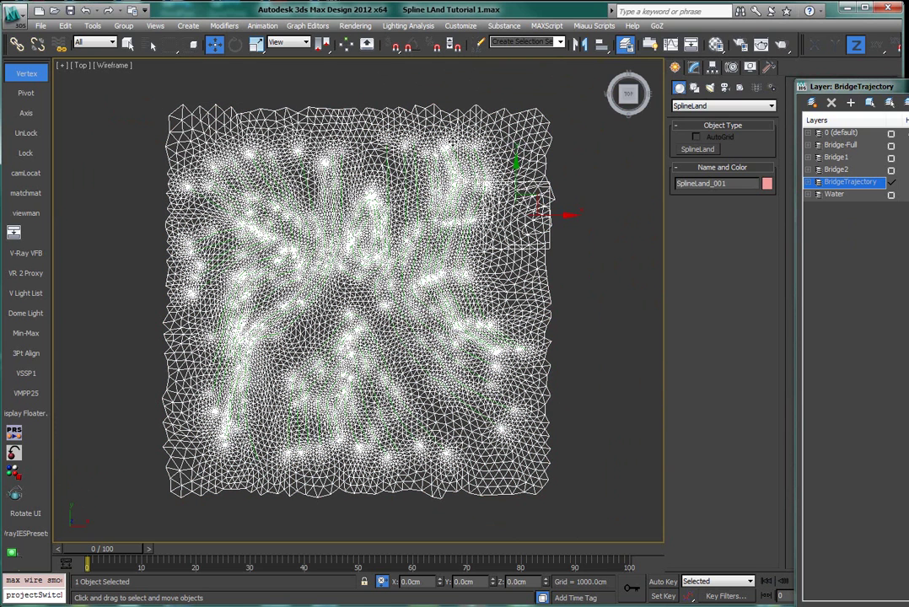
pyautogui.click(453, 143)
pyautogui.hotkey('alt', 'h')
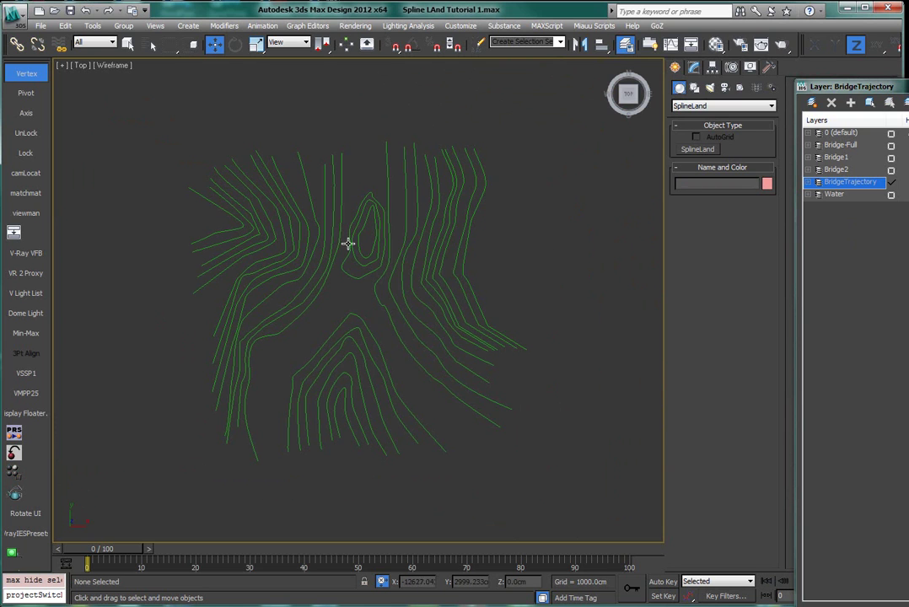
# Unhide the BridgeTrajectory layer and display the viewport in shaded mode with edged faces.
pyautogui.moveTo(348, 243); pyautogui.dragTo(357, 252, button='middle')
pyautogui.click(905, 181)
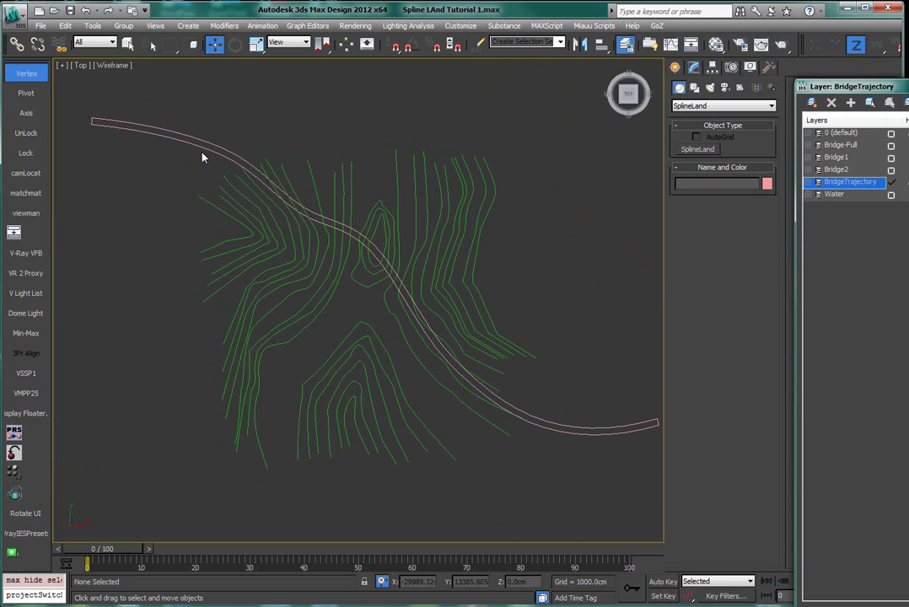
pyautogui.press('F3')
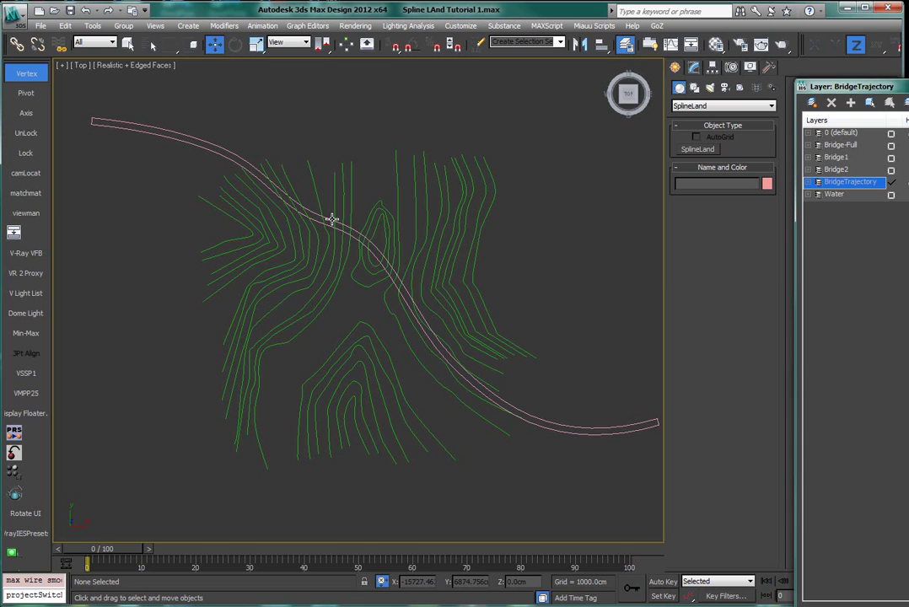
# Draw an open four-point line from beyond the contours' northeast corner to the small closed contours in the middle.
pyautogui.click(692, 67)
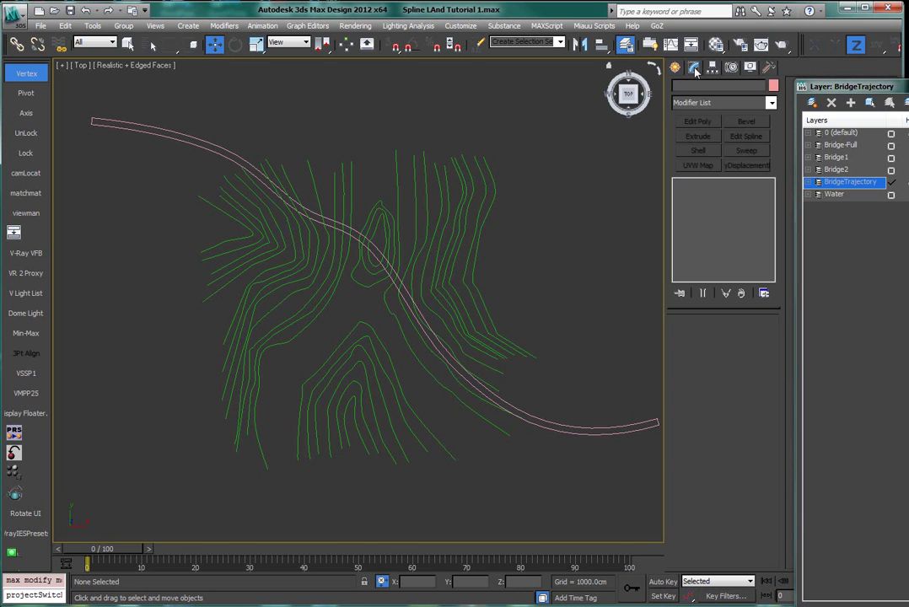
pyautogui.click(674, 67)
pyautogui.click(694, 105)
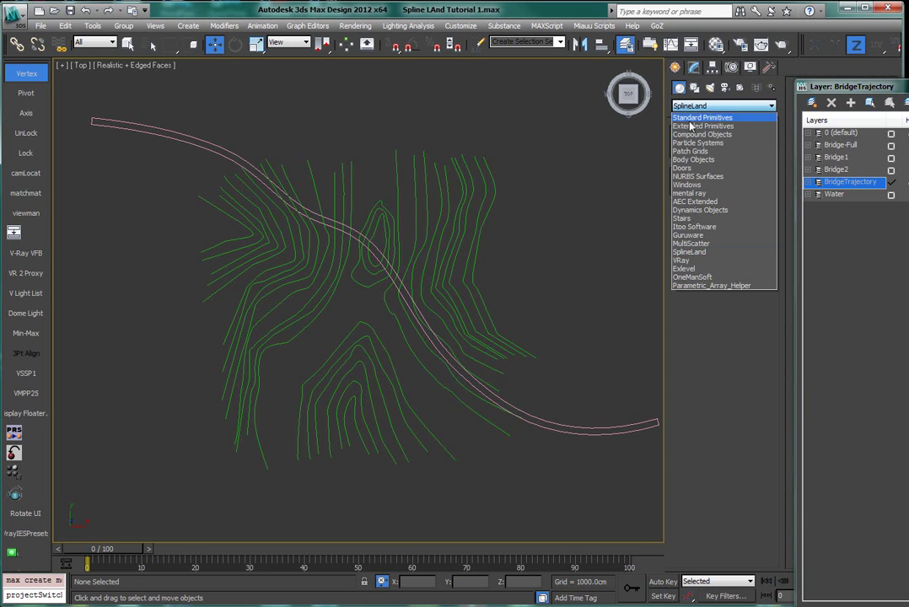
pyautogui.click(693, 116)
pyautogui.click(693, 87)
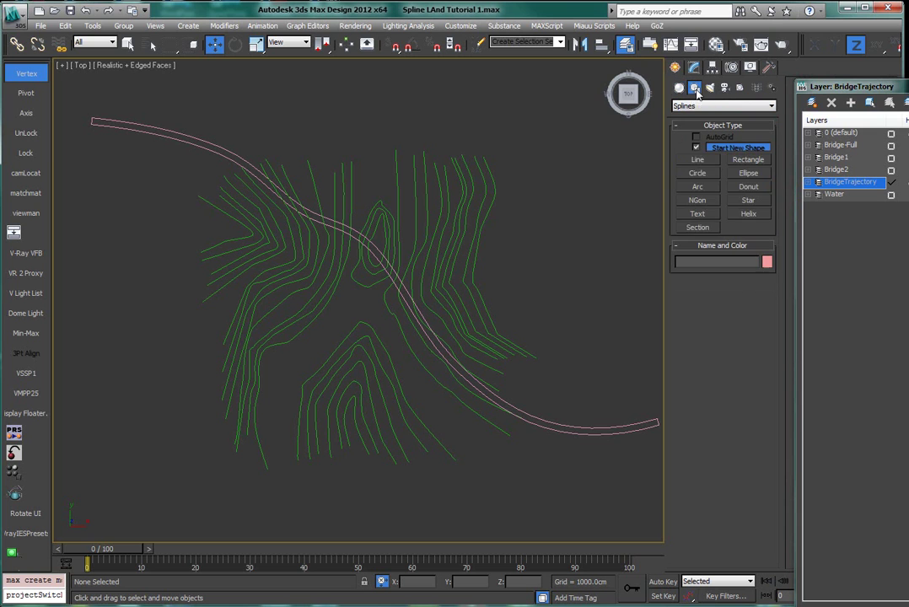
pyautogui.click(697, 159)
pyautogui.click(568, 92)
pyautogui.click(529, 207)
pyautogui.click(477, 253)
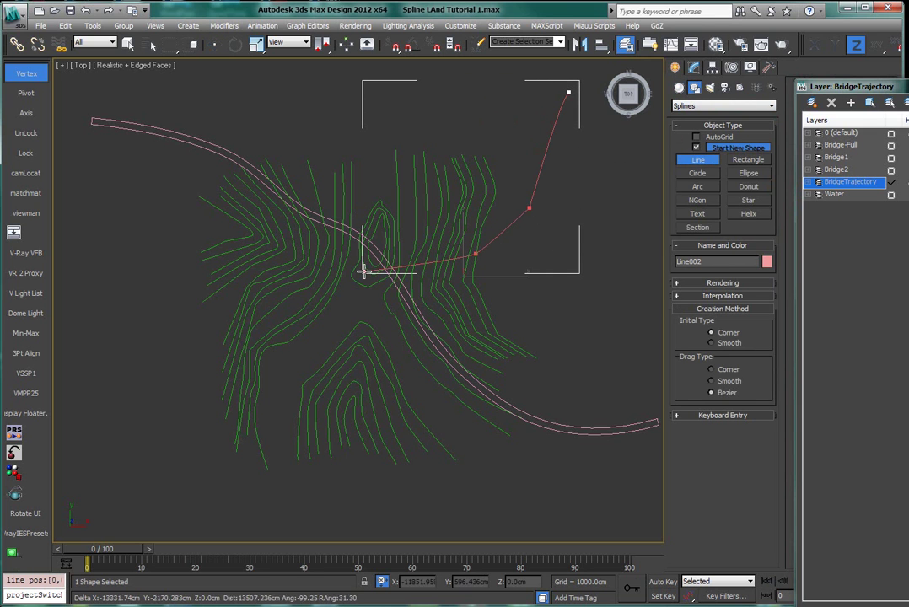
pyautogui.click(364, 268)
pyautogui.rightClick(364, 268)
# Select the new line's spline and outline it from its center into a closed strip about as wide as the existing bridge path.
pyautogui.click(693, 68)
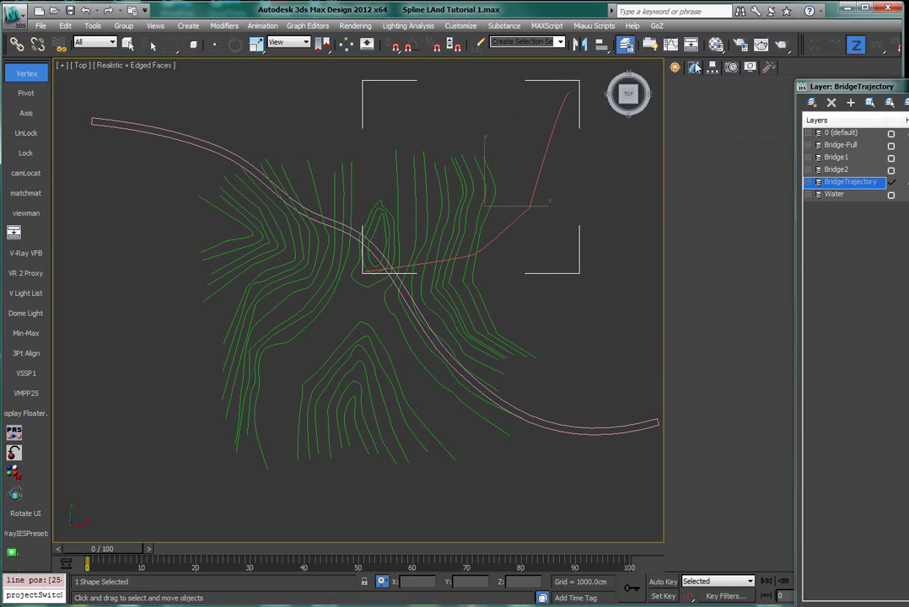
pyautogui.moveTo(831, 88); pyautogui.dragTo(908, 88)
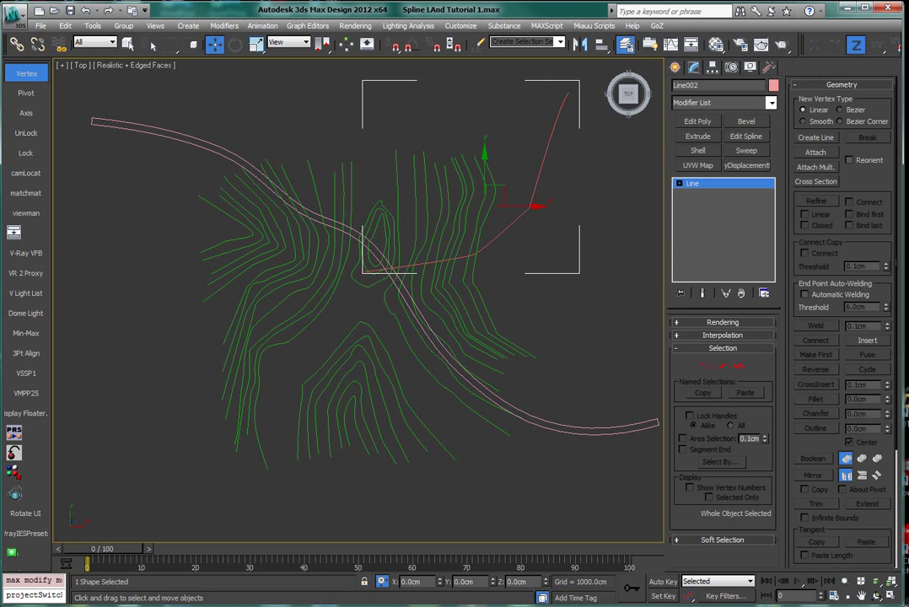
pyautogui.click(739, 365)
pyautogui.moveTo(588, 306); pyautogui.dragTo(495, 463)
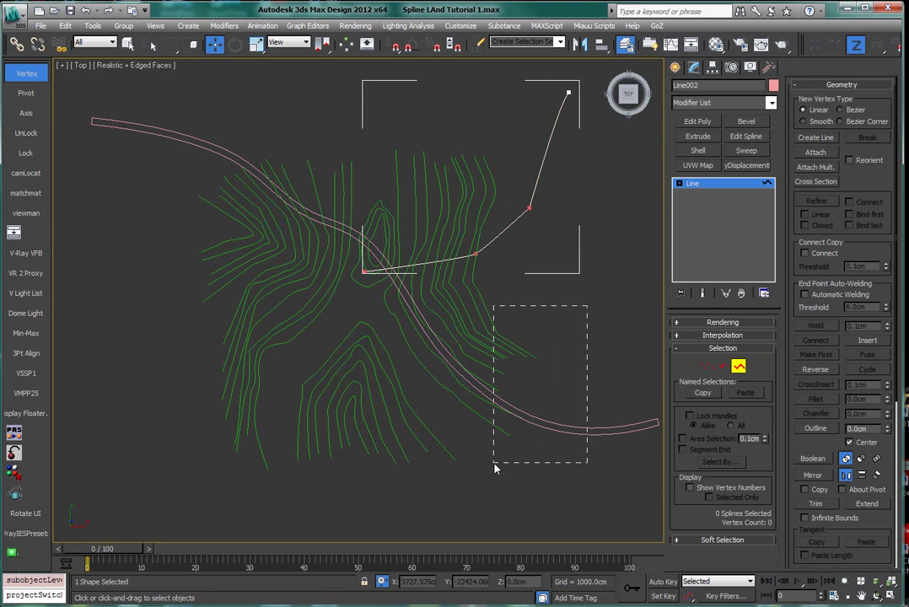
pyautogui.moveTo(586, 225); pyautogui.dragTo(464, 165)
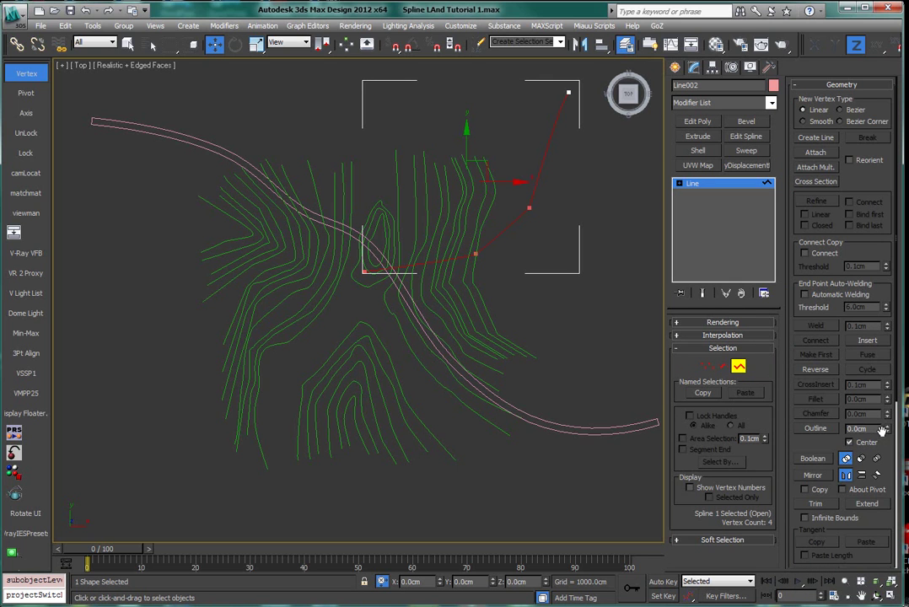
pyautogui.moveTo(887, 429); pyautogui.dragTo(793, 168)
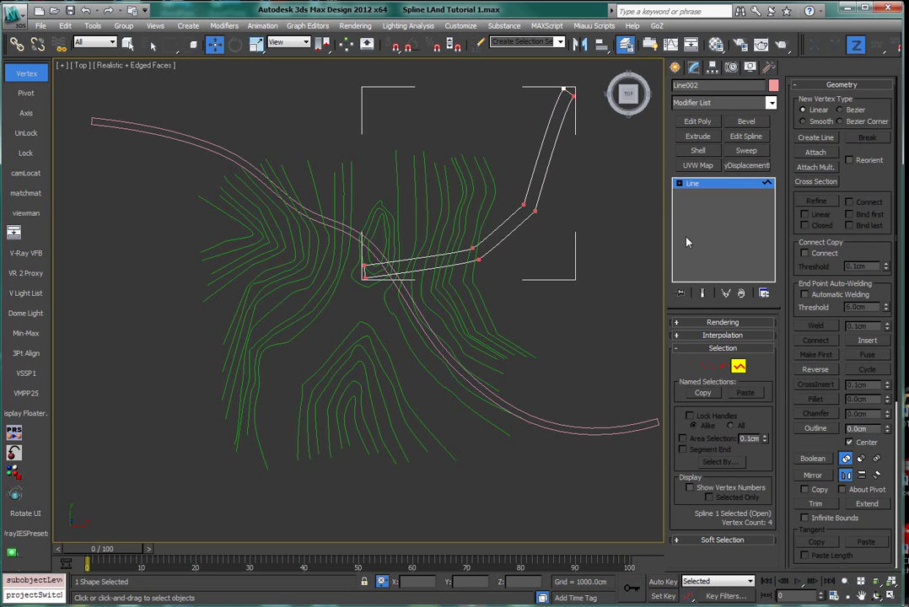
# Delete the outlined trial line, keeping the existing bridge path and contour splines.
pyautogui.click(740, 365)
pyautogui.click(408, 223)
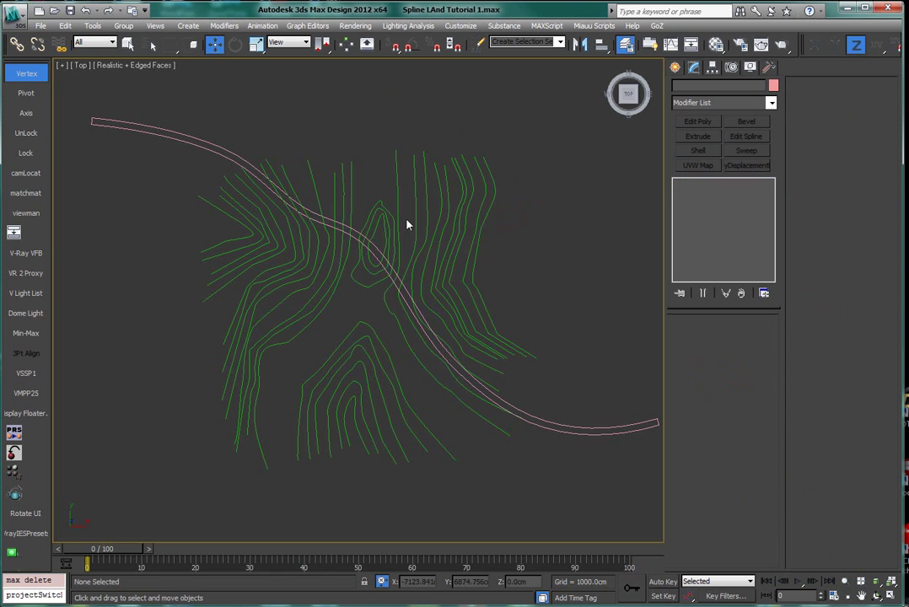
pyautogui.scroll(5, 408, 223)
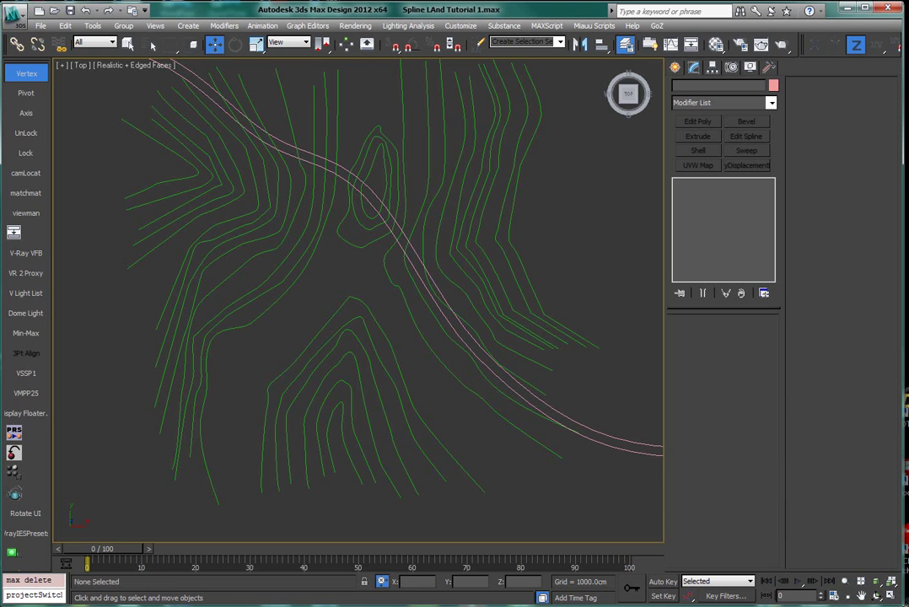
pyautogui.moveTo(380, 276); pyautogui.dragTo(397, 301, button='middle')
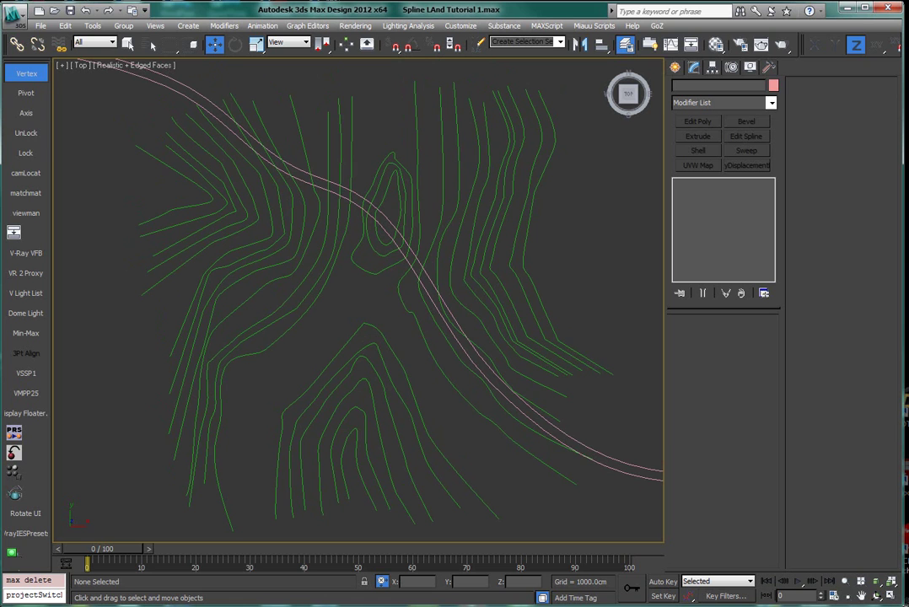
pyautogui.hotkey('ctrl', 'z')
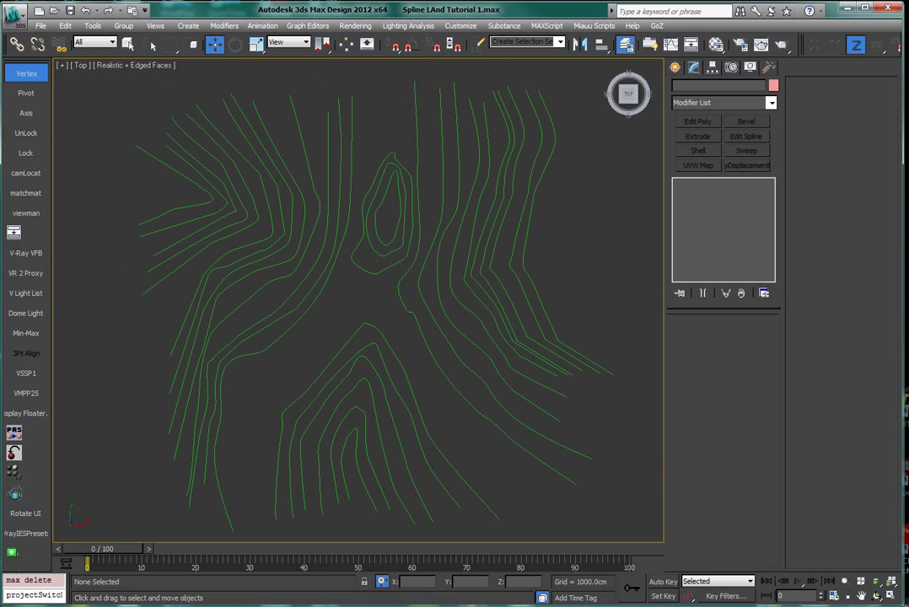
pyautogui.hotkey('ctrl', 'y')
# Switch to a shaded Perspective view and examine how the bridge path runs above the contour splines.
pyautogui.moveTo(499, 246); pyautogui.dragTo(465, 245, button='middle')
pyautogui.press('p')
pyautogui.press('z')
pyautogui.keyDown('alt'); pyautogui.moveTo(292, 290); pyautogui.dragTo(313, 212, button='middle'); pyautogui.keyUp('alt')
pyautogui.scroll(3, 314, 255)
pyautogui.scroll(4, 336, 268)
pyautogui.press('F3')
pyautogui.scroll(2, 341, 328)
pyautogui.moveTo(334, 262); pyautogui.dragTo(339, 304, button='middle')
pyautogui.press('F3')
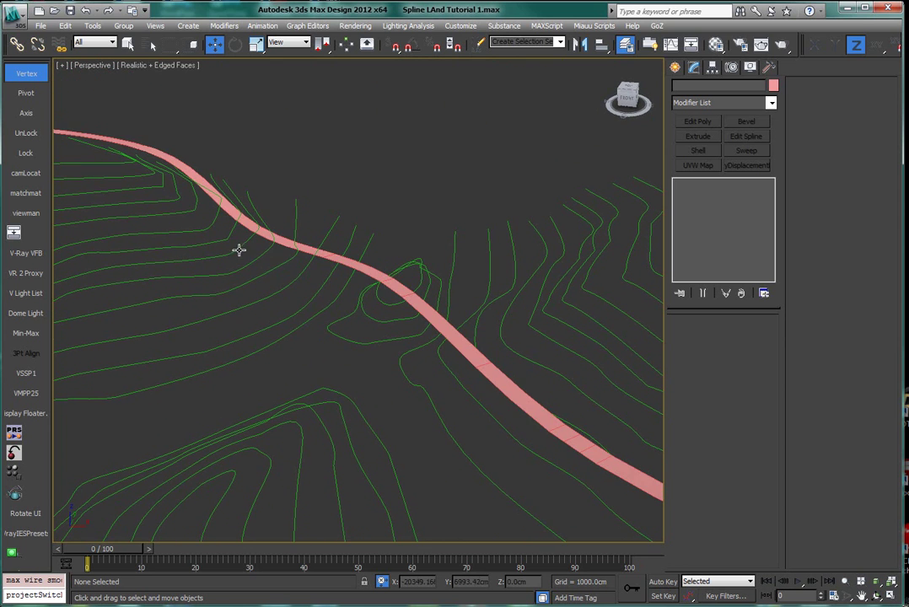
pyautogui.scroll(2, 271, 279)
pyautogui.moveTo(264, 281); pyautogui.dragTo(264, 265, button='middle')
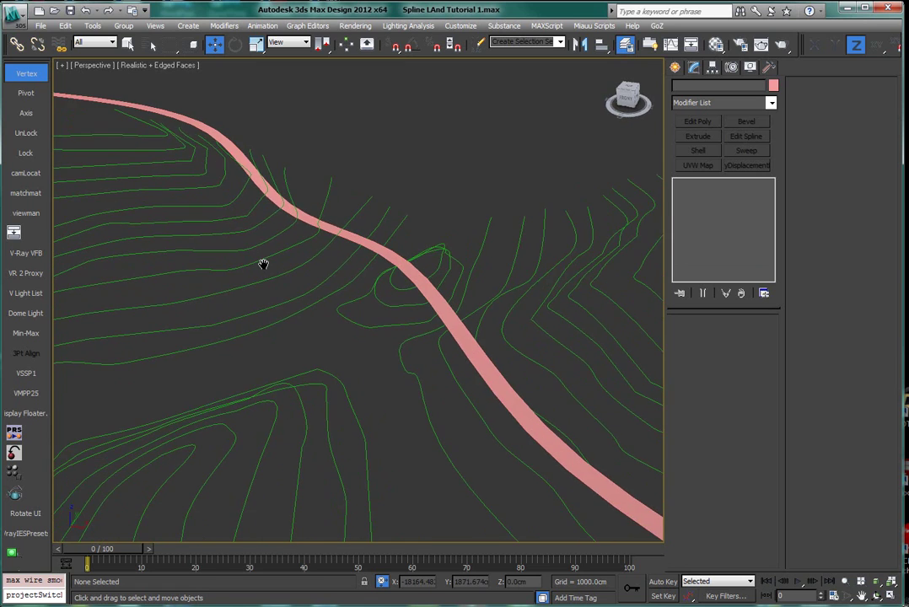
# Unhide the SplineLand terrain and inspect where the bridge path crosses above and through it along its length.
pyautogui.hotkey('alt', 'u')
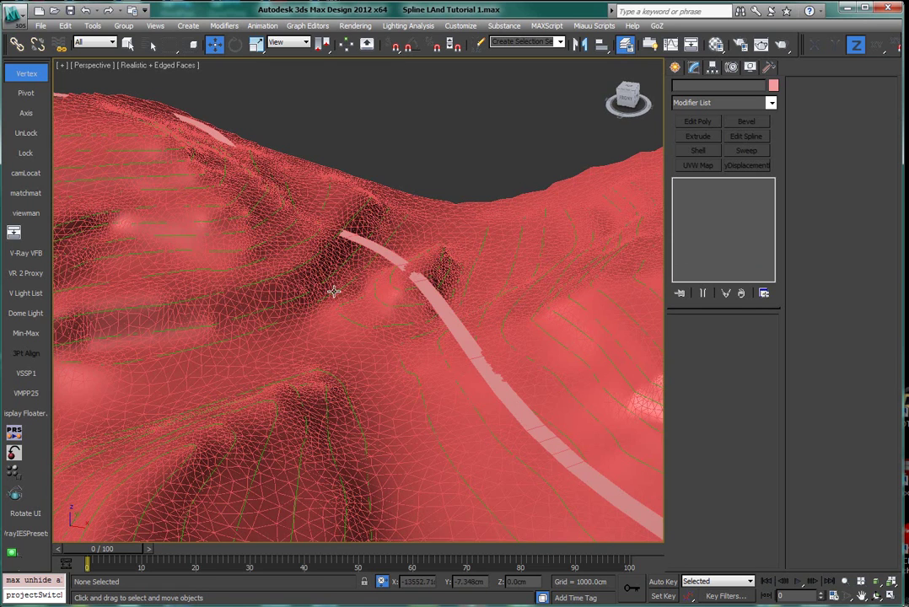
pyautogui.keyDown('alt'); pyautogui.moveTo(290, 264); pyautogui.dragTo(152, 203, button='middle'); pyautogui.keyUp('alt')
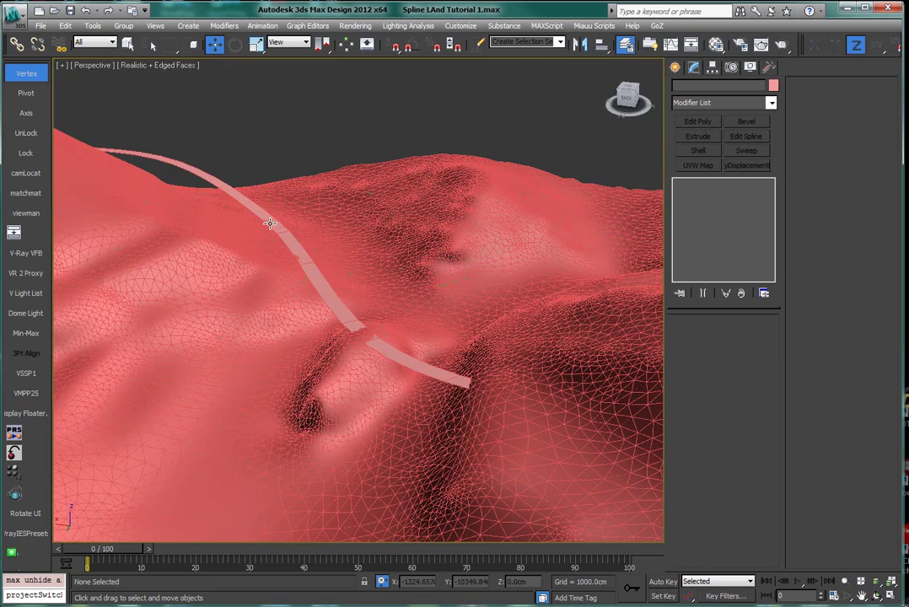
pyautogui.moveTo(249, 211)
pyautogui.keyDown('alt'); pyautogui.mouseDown(button='middle')
pyautogui.moveTo(258, 237)
pyautogui.moveTo(275, 230)
pyautogui.moveTo(281, 249)
pyautogui.moveTo(205, 187)
pyautogui.mouseUp(button='middle'); pyautogui.keyUp('alt')
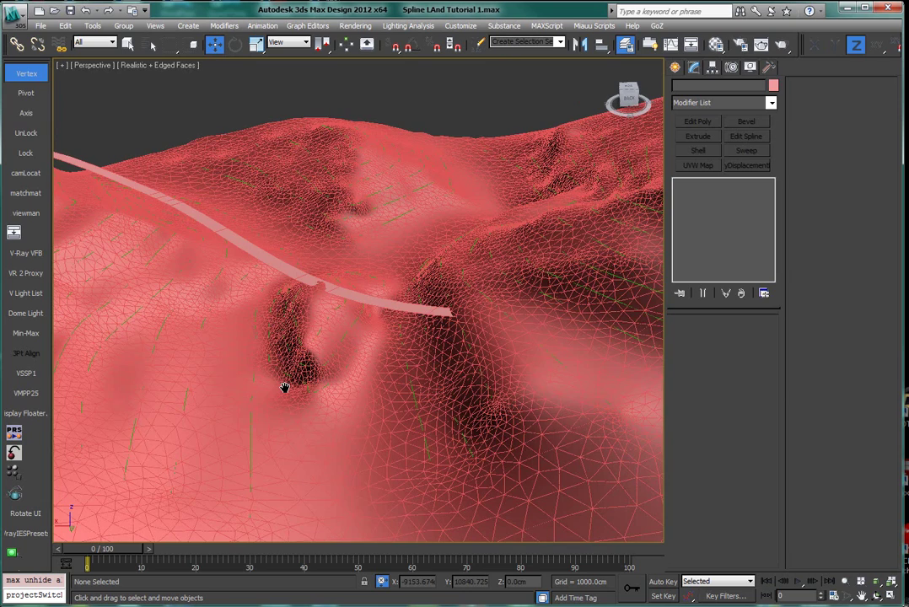
pyautogui.keyDown('alt'); pyautogui.moveTo(280, 379); pyautogui.dragTo(290, 274, button='middle'); pyautogui.keyUp('alt')
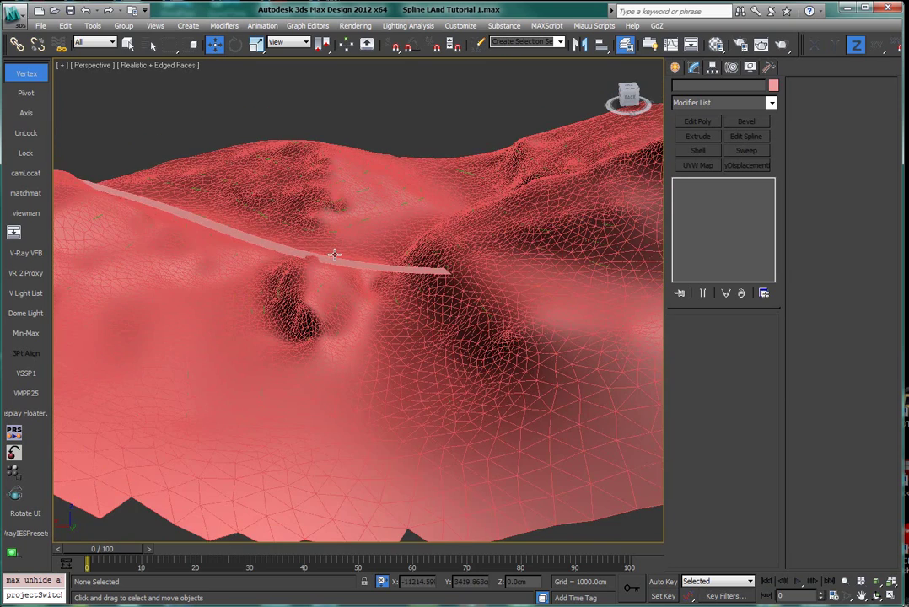
pyautogui.moveTo(344, 294)
pyautogui.keyDown('alt'); pyautogui.mouseDown(button='middle')
pyautogui.moveTo(201, 300)
pyautogui.moveTo(211, 291)
pyautogui.mouseUp(button='middle'); pyautogui.keyUp('alt')
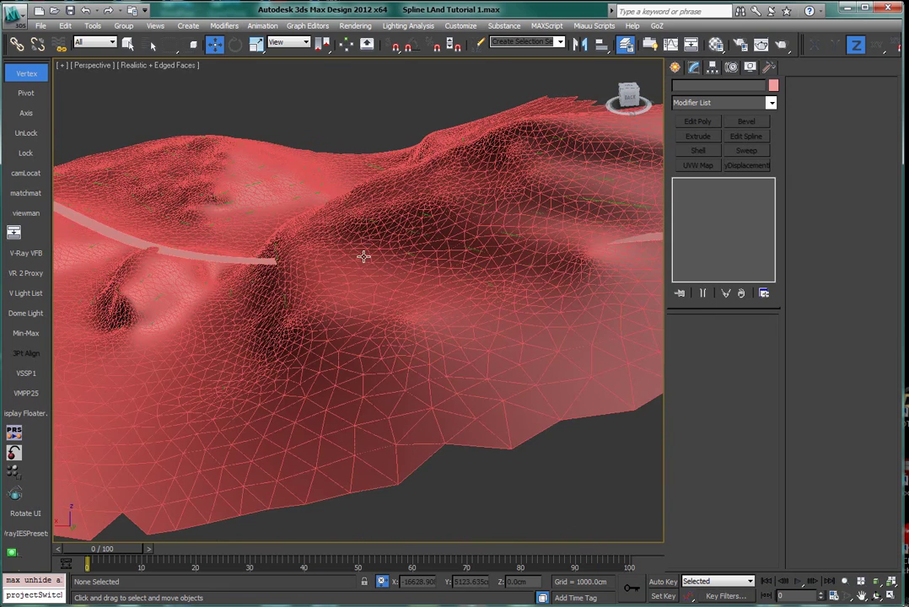
pyautogui.keyDown('alt'); pyautogui.moveTo(481, 256); pyautogui.dragTo(264, 298, button='middle'); pyautogui.keyUp('alt')
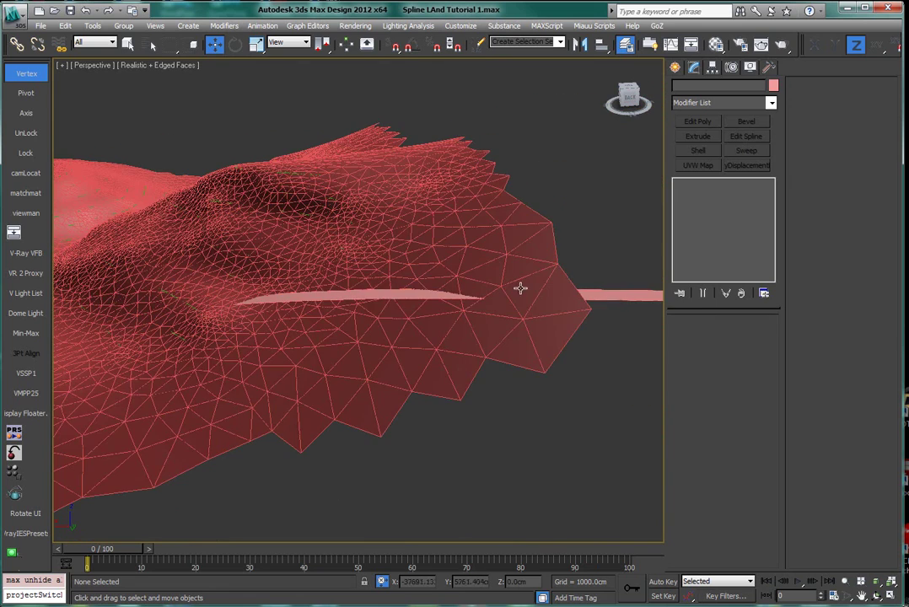
pyautogui.moveTo(521, 288)
pyautogui.mouseDown(button='middle')
pyautogui.moveTo(336, 325)
pyautogui.moveTo(368, 335)
pyautogui.moveTo(413, 314)
pyautogui.mouseUp(button='middle')
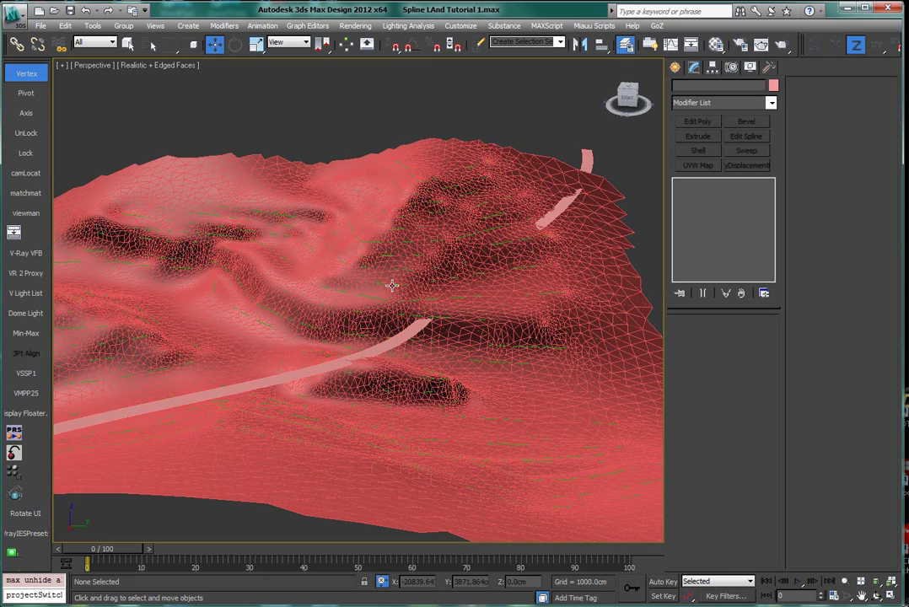
# Select the SplineLand terrain and set its Iteration to 10.
pyautogui.click(515, 450)
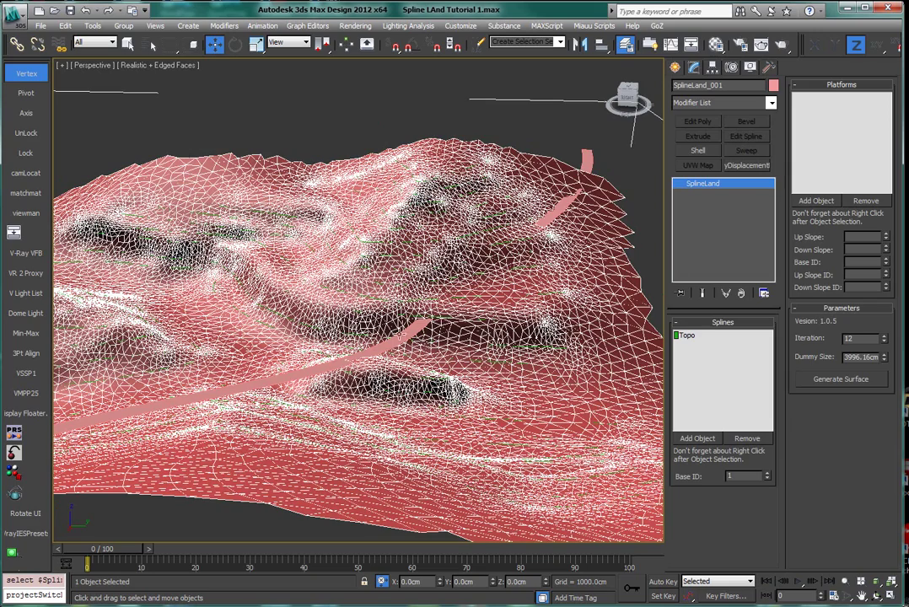
pyautogui.keyDown('alt'); pyautogui.moveTo(348, 325); pyautogui.dragTo(854, 329, button='middle'); pyautogui.keyUp('alt')
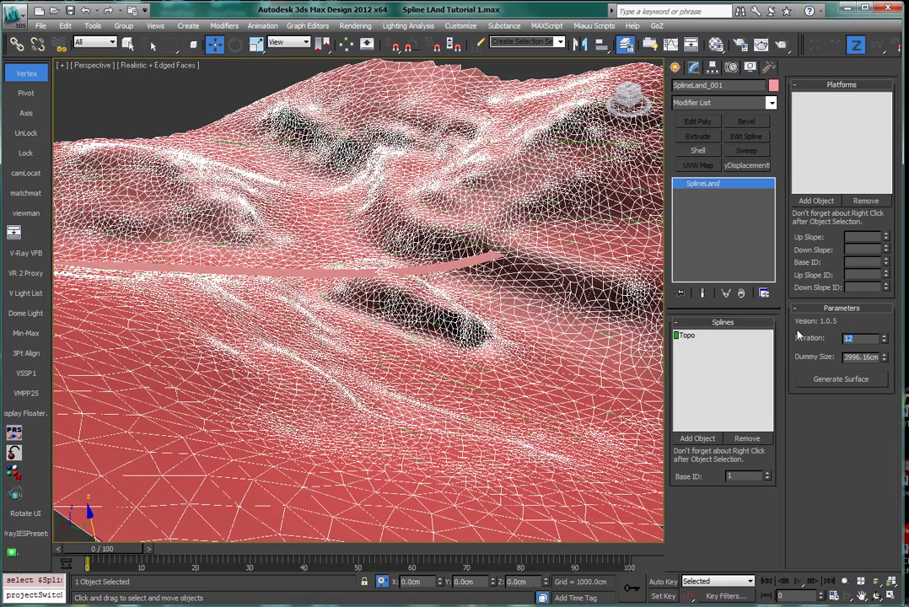
pyautogui.write('10')
pyautogui.press('Return')
# Add the Bridge-Full strip to the terrain's platforms and save the scene.
pyautogui.moveTo(174, 351); pyautogui.dragTo(443, 353, button='middle')
pyautogui.scroll(5, 443, 354)
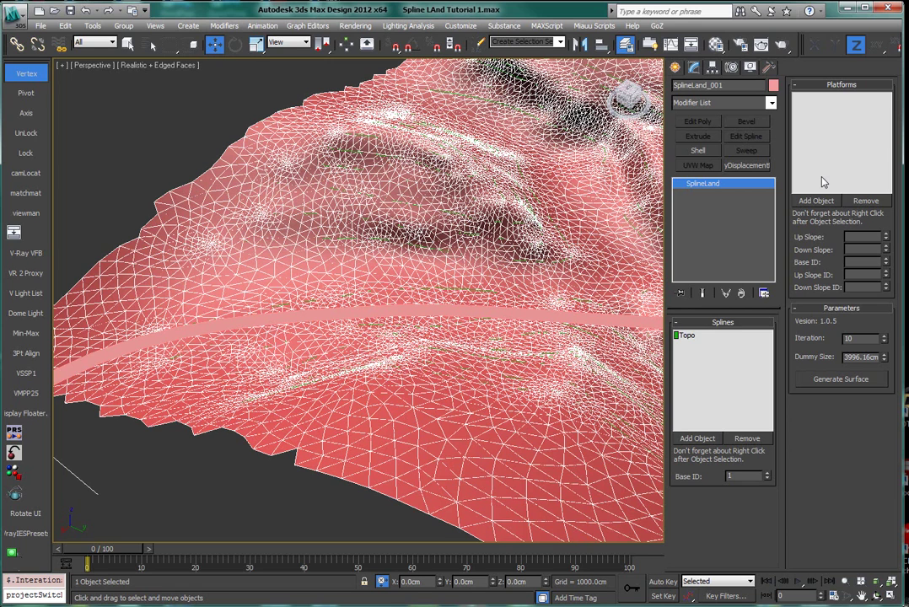
pyautogui.click(815, 203)
pyautogui.moveTo(376, 490); pyautogui.dragTo(573, 429, button='middle')
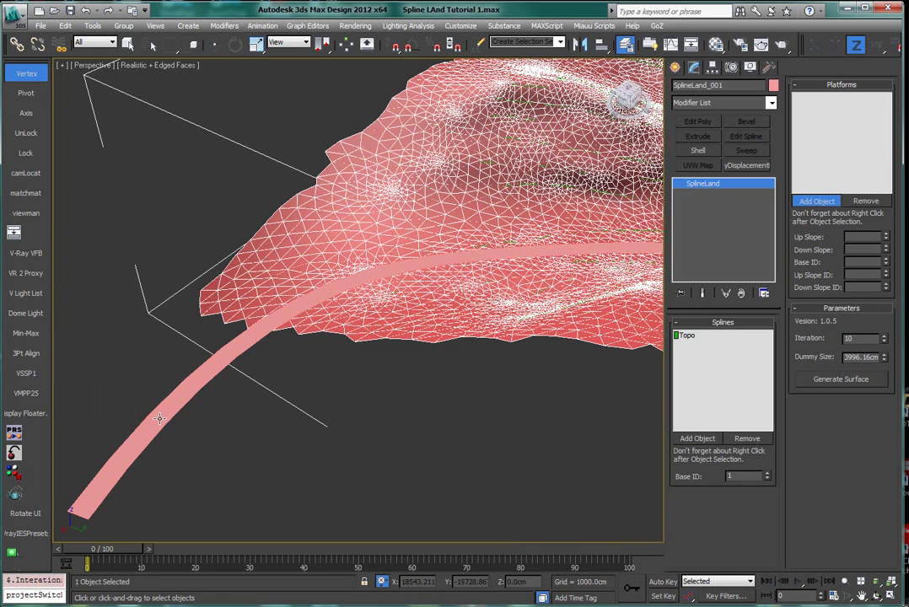
pyautogui.click(160, 416)
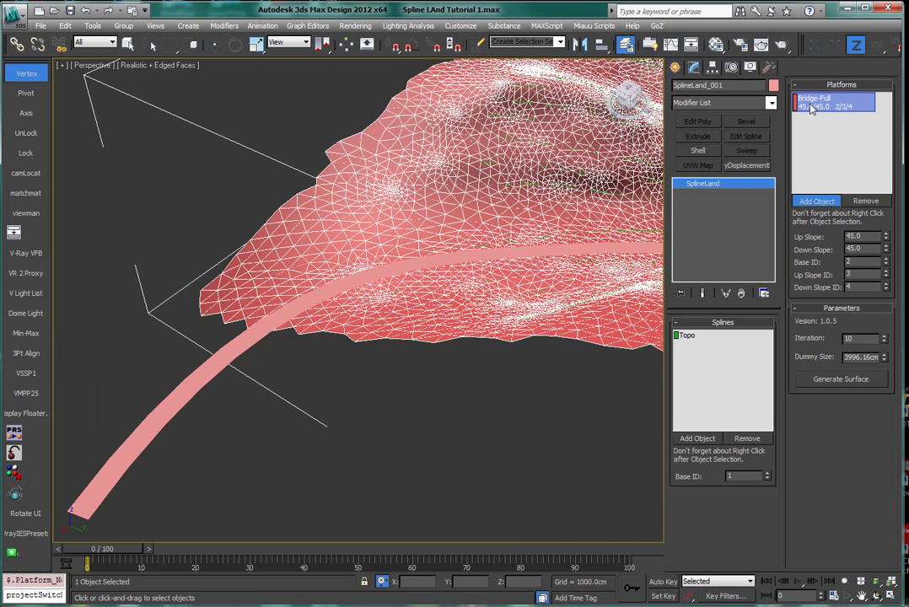
pyautogui.moveTo(522, 234); pyautogui.dragTo(459, 221, button='middle')
pyautogui.hotkey('ctrl', 's')
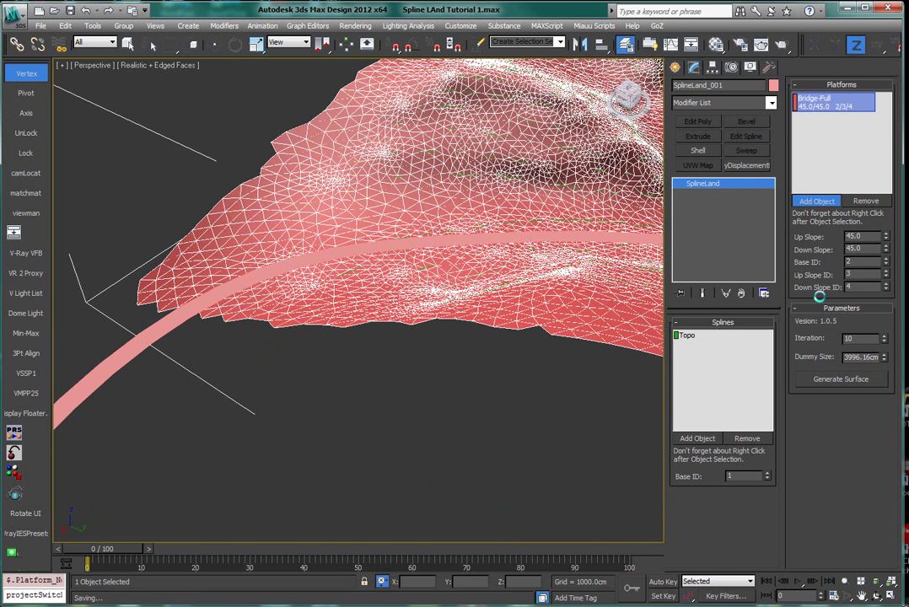
# Regenerate the terrain surface with the Bridge-Full platform and view the reshaped ground along the bridge.
pyautogui.click(823, 380)
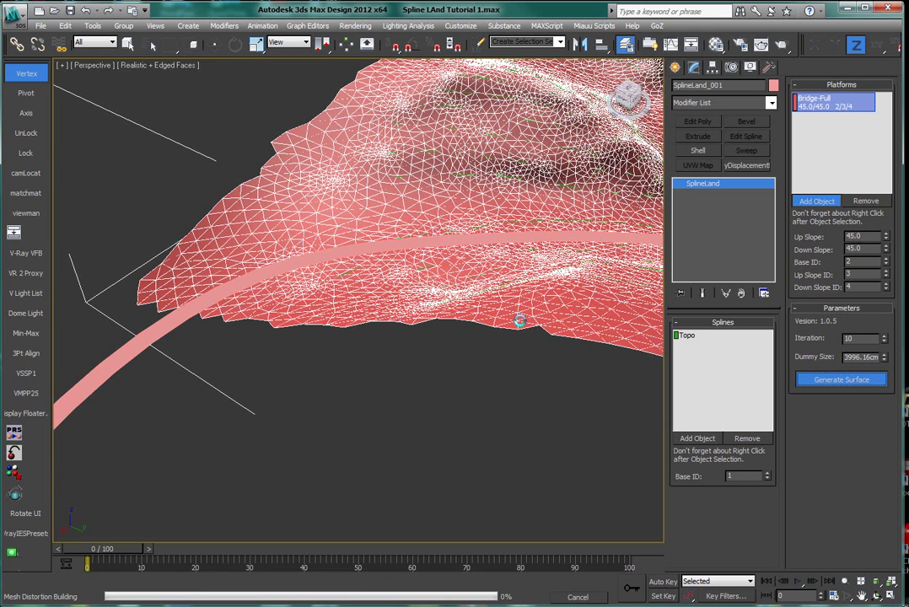
pyautogui.scroll(3, 515, 317)
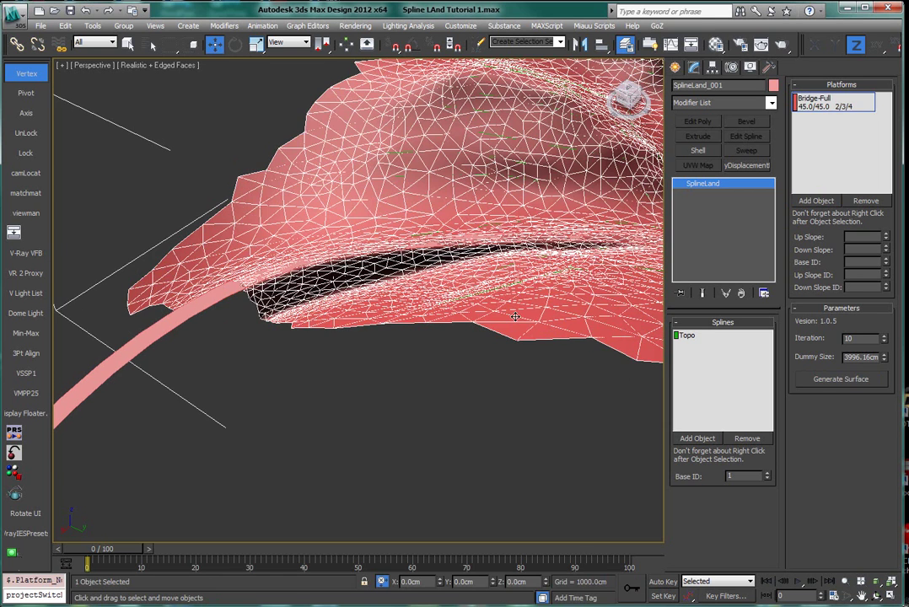
pyautogui.moveTo(491, 301); pyautogui.dragTo(202, 347, button='middle')
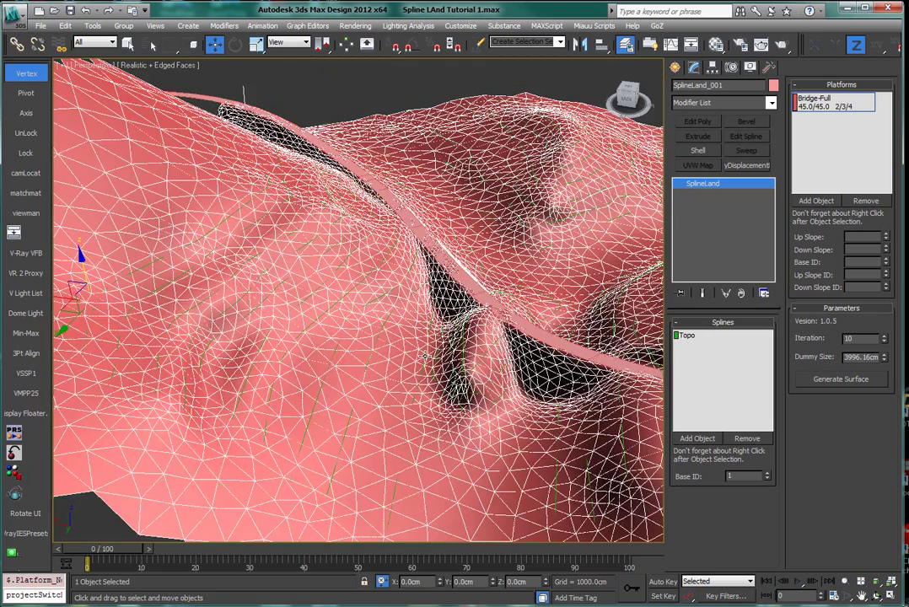
pyautogui.moveTo(477, 355); pyautogui.dragTo(384, 375, button='middle')
pyautogui.scroll(3, 391, 355)
# Turn off the edged-faces display and inspect the terrain slopes beneath the bridge around the central hill.
pyautogui.press('F4')
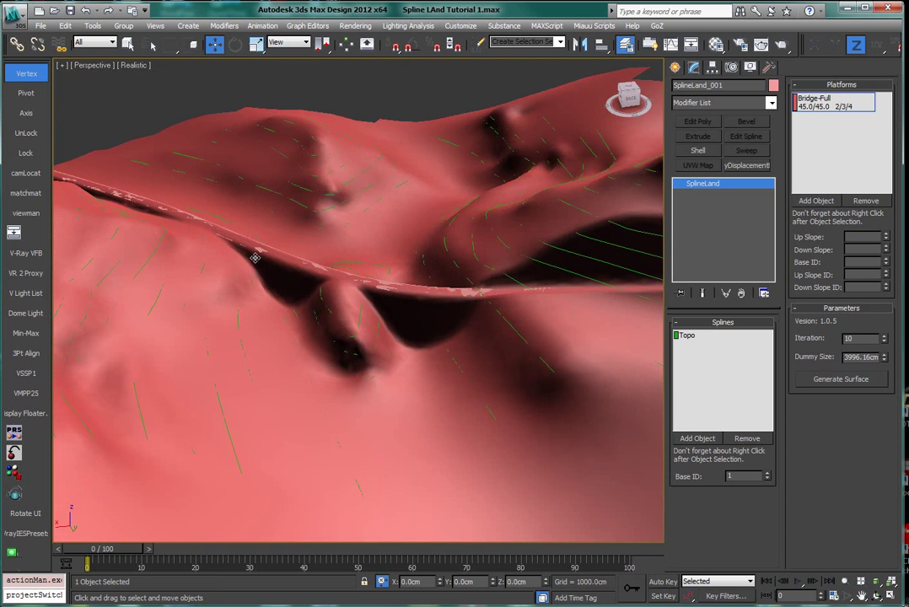
pyautogui.scroll(4, 318, 341)
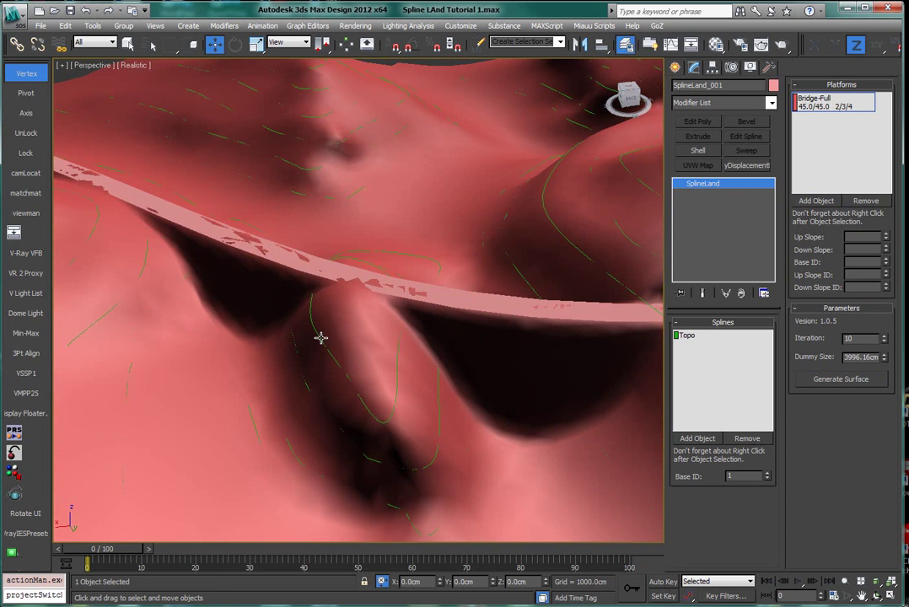
pyautogui.moveTo(230, 300); pyautogui.dragTo(244, 300, button='middle')
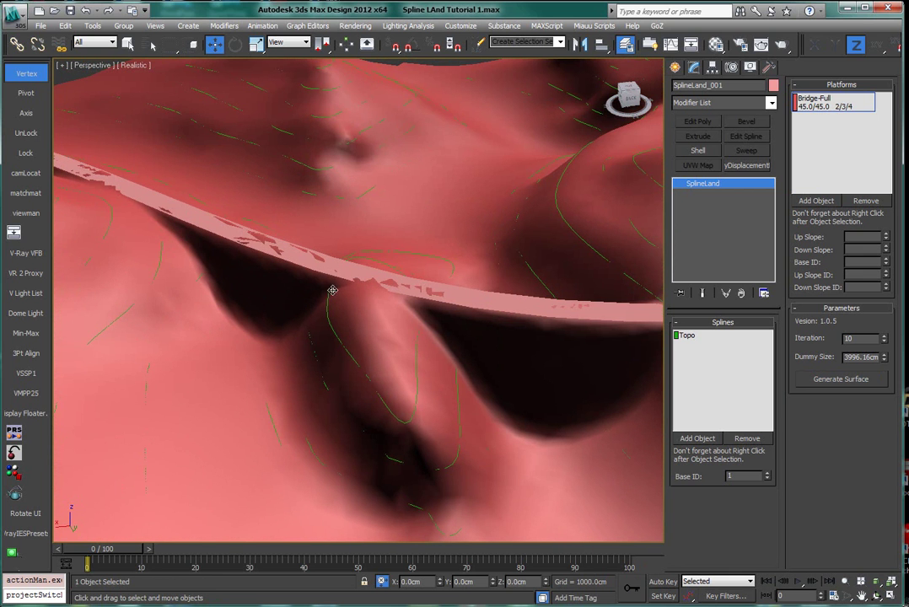
pyautogui.keyDown('alt'); pyautogui.moveTo(458, 300); pyautogui.dragTo(374, 260, button='middle'); pyautogui.keyUp('alt')
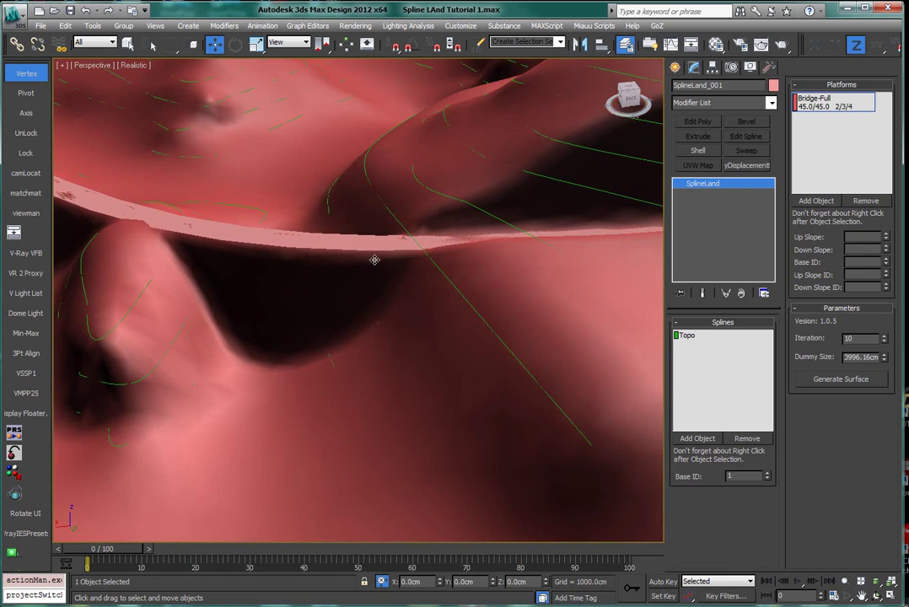
pyautogui.moveTo(264, 266); pyautogui.dragTo(375, 288, button='middle')
# Remove Bridge-Full from the terrain's platforms and regenerate the surface.
pyautogui.click(822, 102)
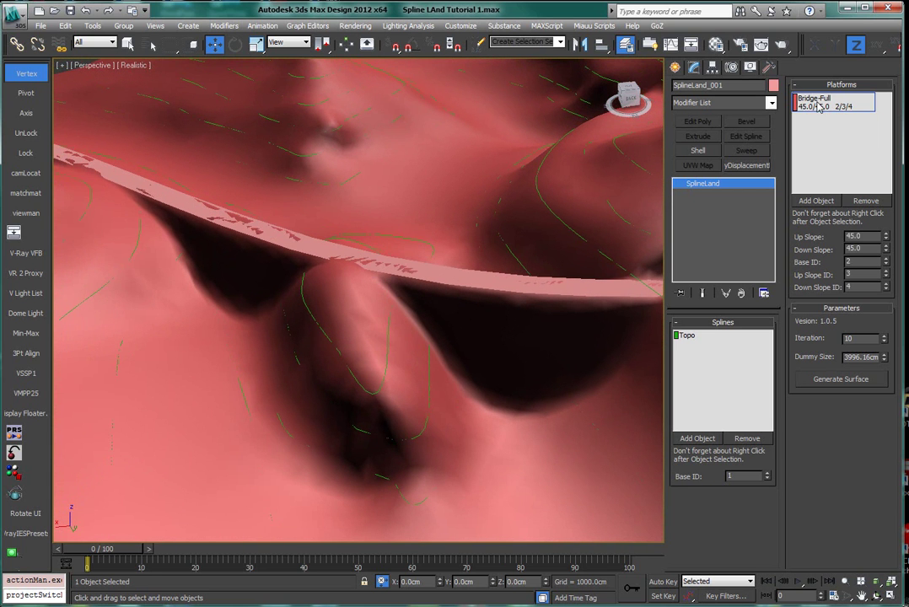
pyautogui.click(864, 202)
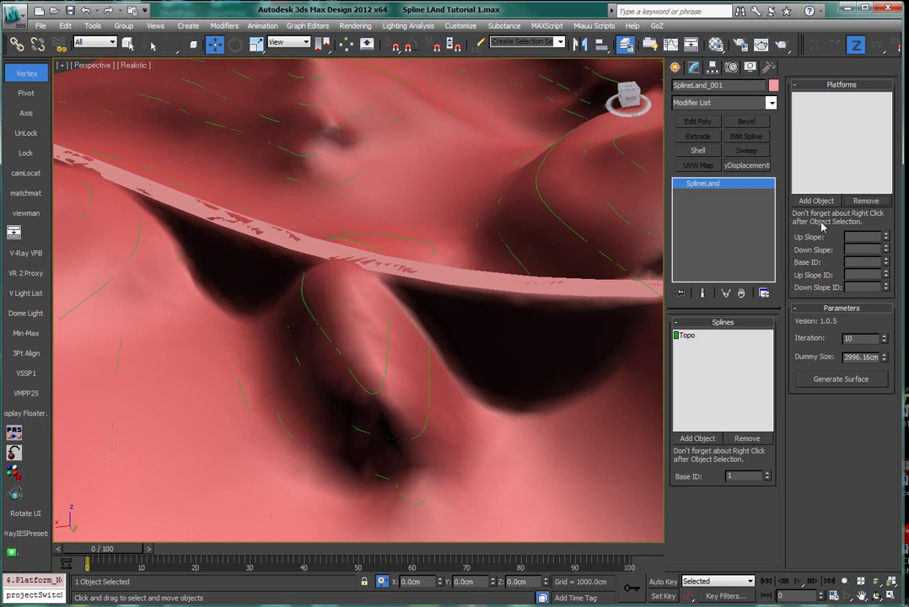
pyautogui.click(819, 380)
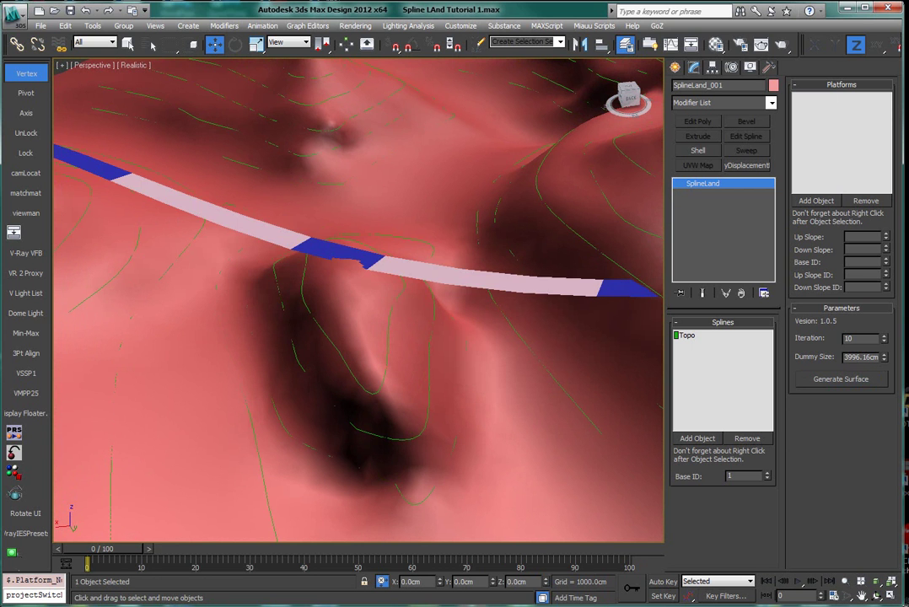
pyautogui.scroll(-5, 334, 279)
pyautogui.moveTo(340, 282); pyautogui.dragTo(363, 275, button='middle')
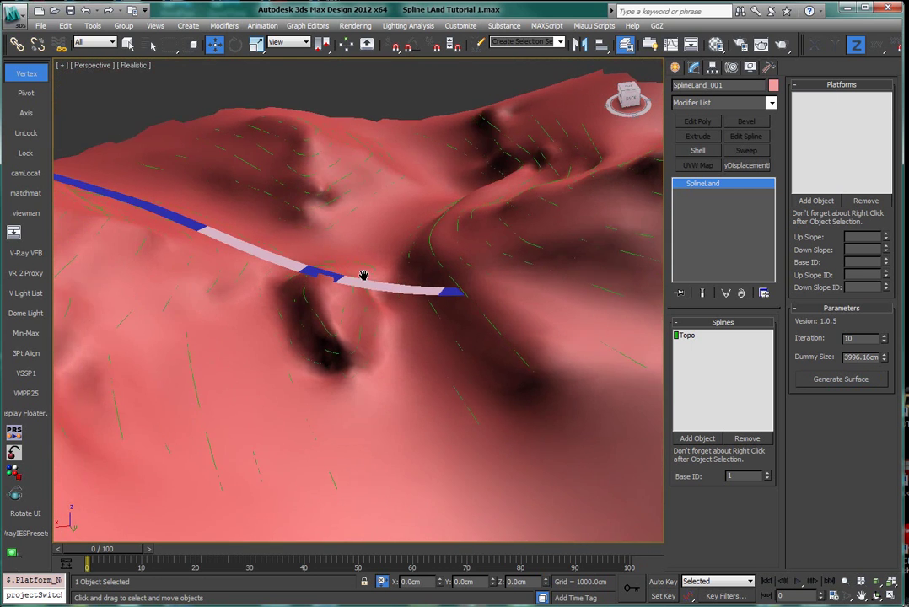
# Turn on the edged-faces display and check which segments of the bridge strip are separate objects.
pyautogui.scroll(5, 363, 276)
pyautogui.press('F4')
pyautogui.click(219, 228)
pyautogui.click(333, 265)
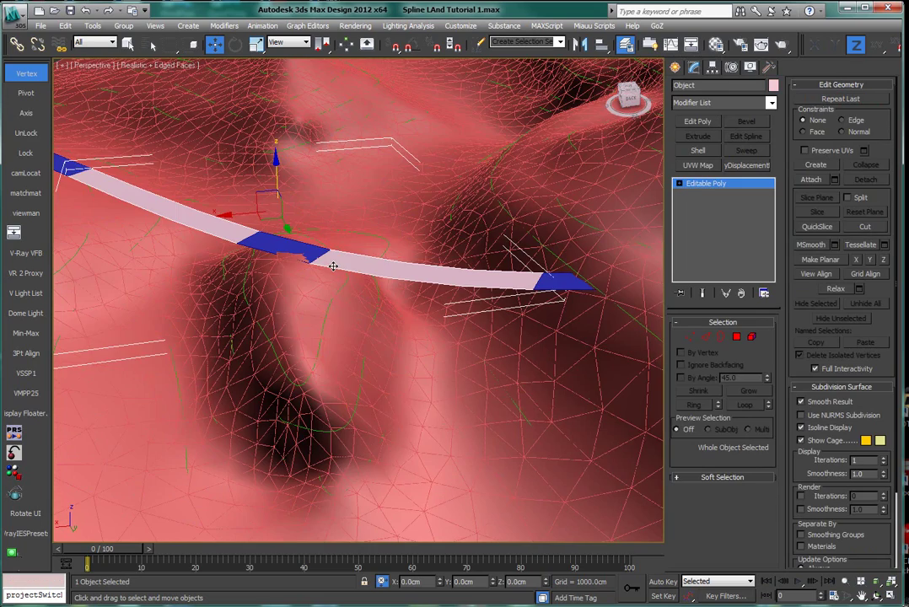
pyautogui.scroll(-4, 416, 284)
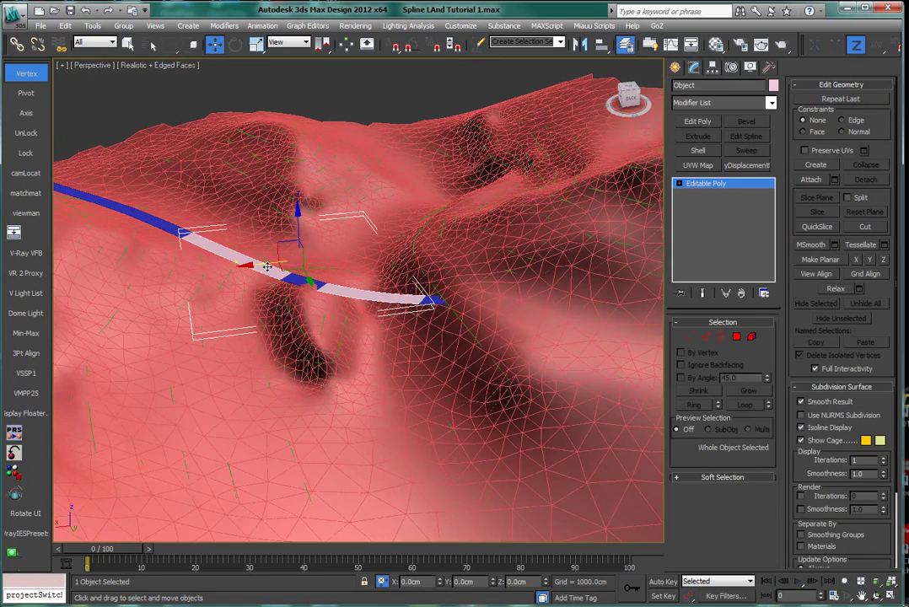
pyautogui.scroll(3, 236, 244)
pyautogui.click(193, 204)
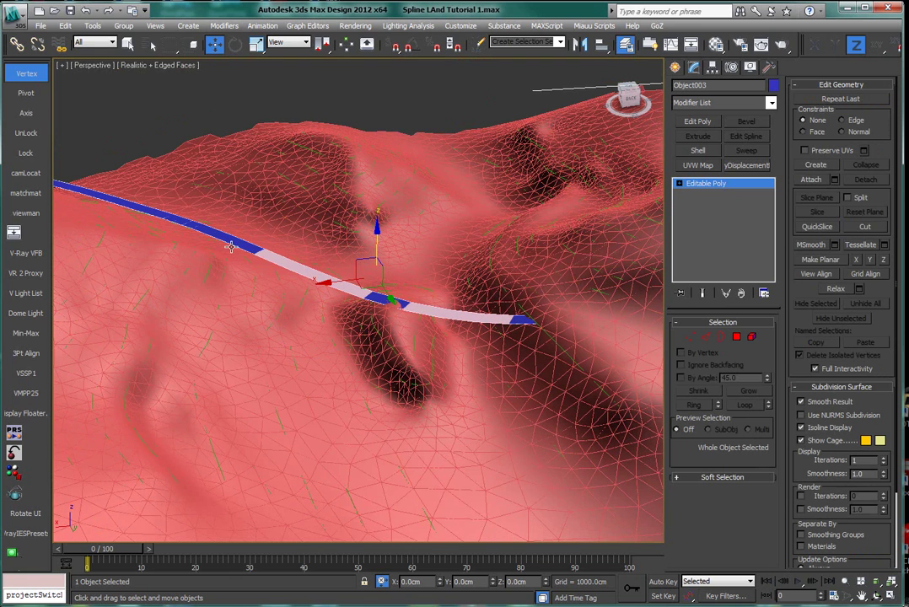
pyautogui.moveTo(517, 299); pyautogui.dragTo(499, 291, button='middle')
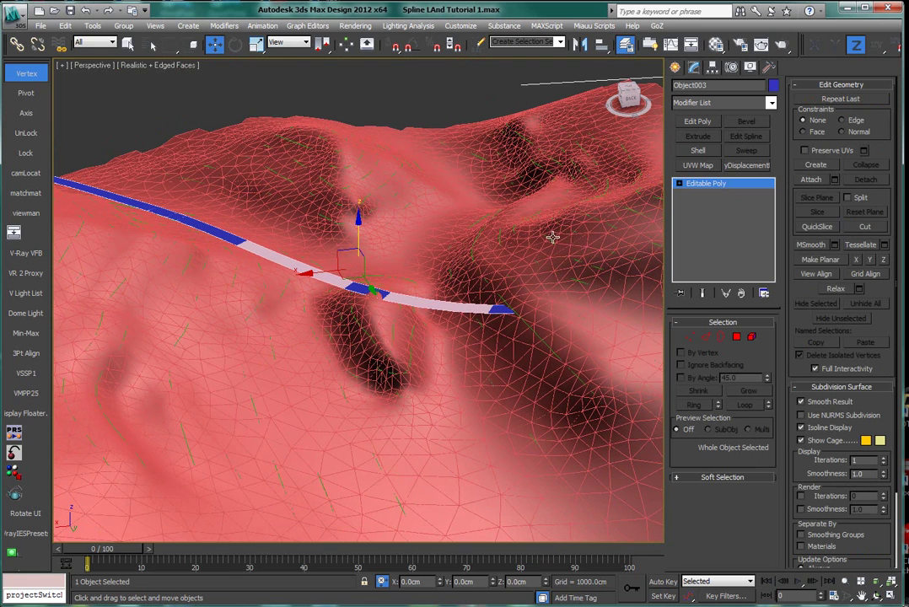
# Add the blue road segments, Object003, to SplineLand_001's platforms and regenerate the terrain surface.
pyautogui.click(578, 104)
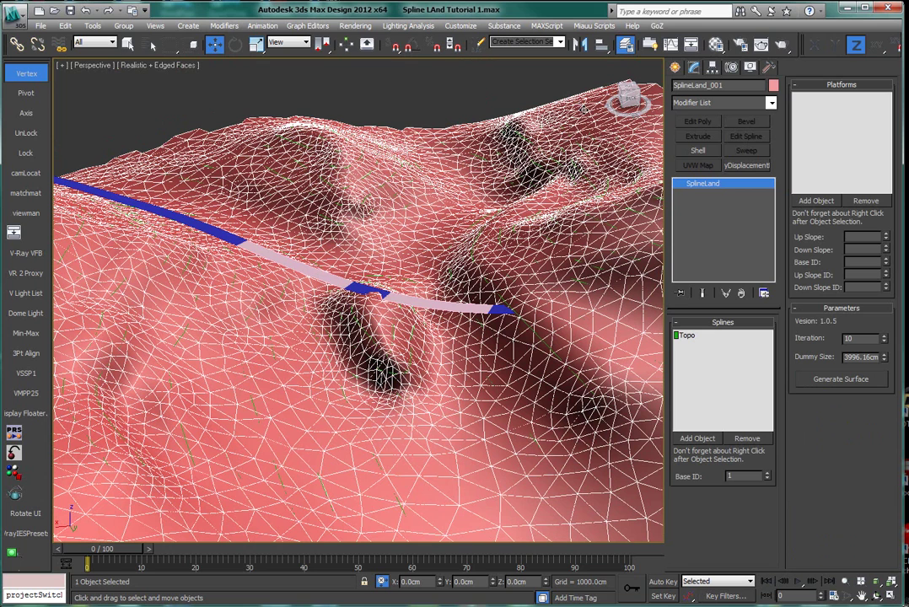
pyautogui.click(816, 201)
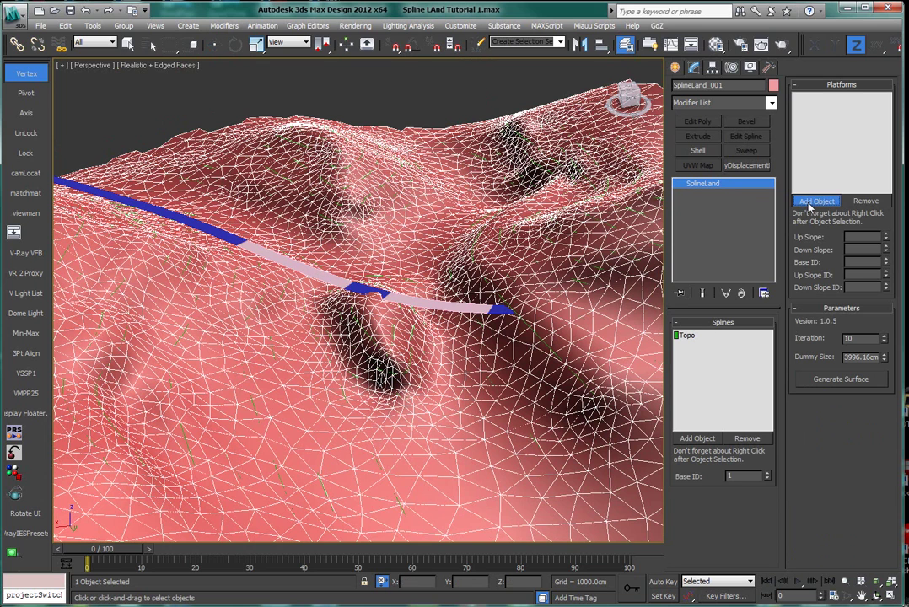
pyautogui.click(312, 246)
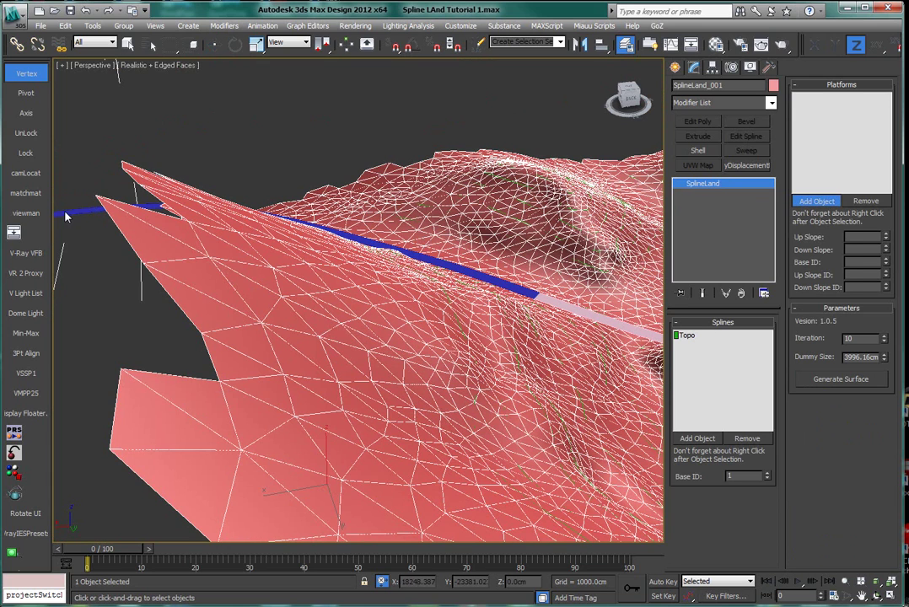
pyautogui.moveTo(506, 307); pyautogui.dragTo(418, 257, button='middle')
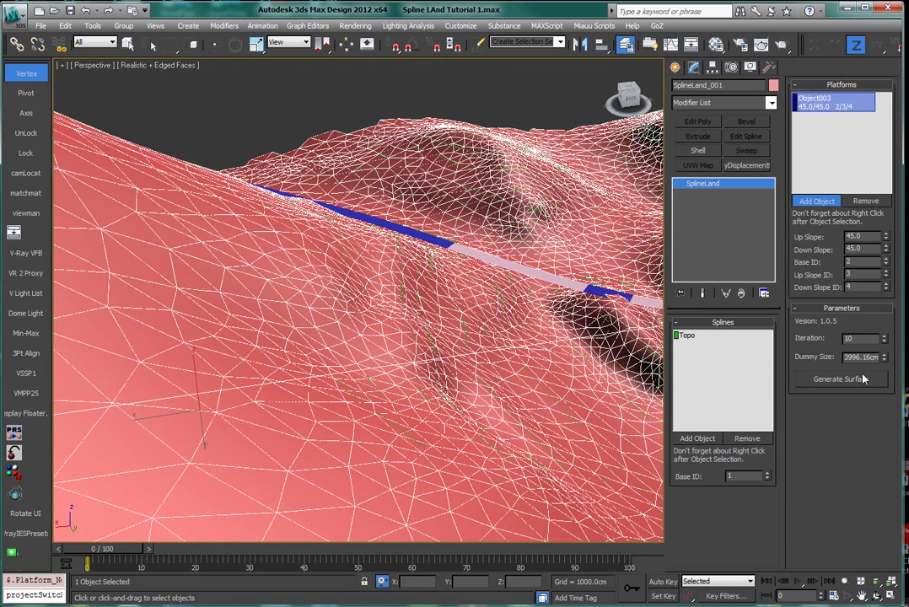
pyautogui.click(854, 380)
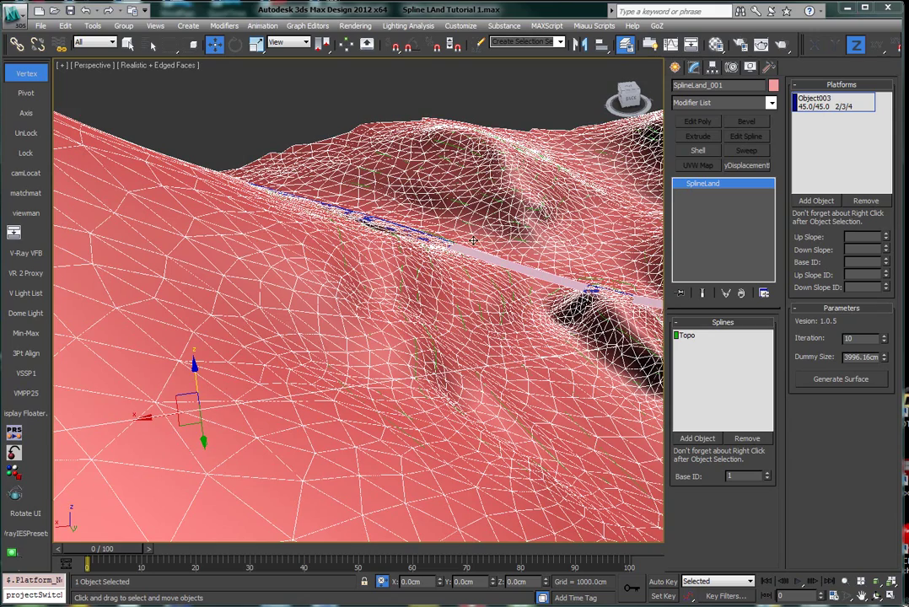
# Turn off edged faces and examine how the terrain meets the blue road segments and passes beneath the pale bridge spans.
pyautogui.scroll(6, 501, 306)
pyautogui.scroll(8, 423, 306)
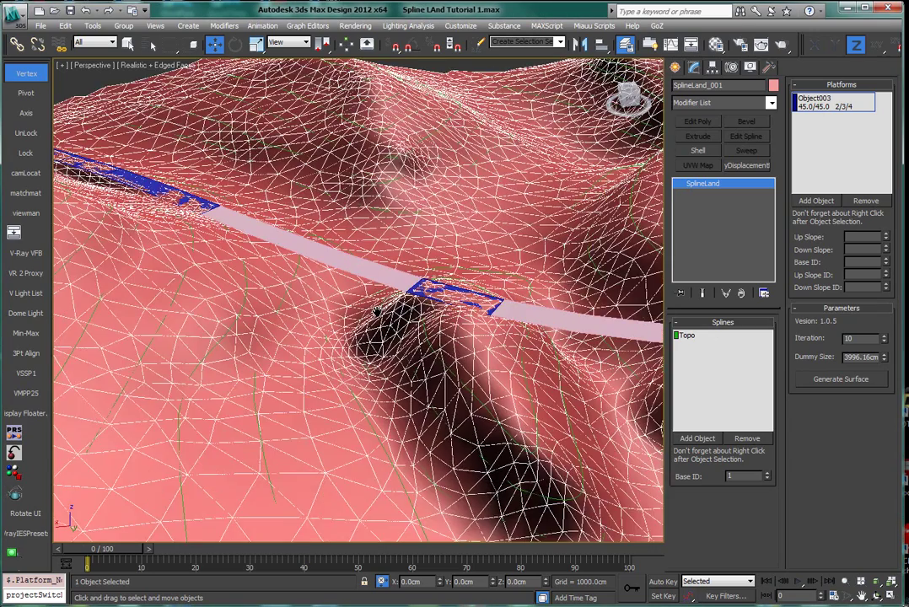
pyautogui.press('F4')
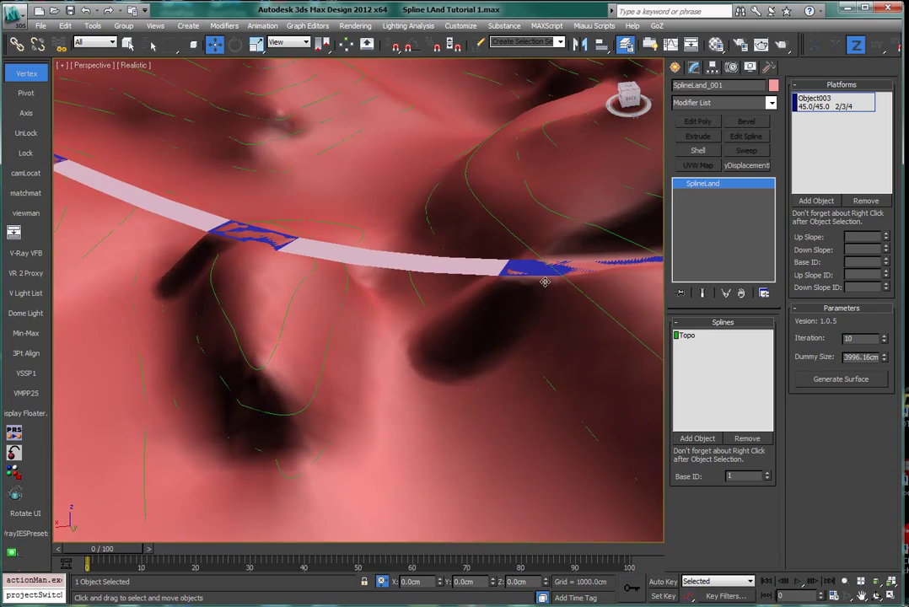
pyautogui.moveTo(505, 365); pyautogui.dragTo(251, 289, button='middle')
pyautogui.scroll(-10, 354, 325)
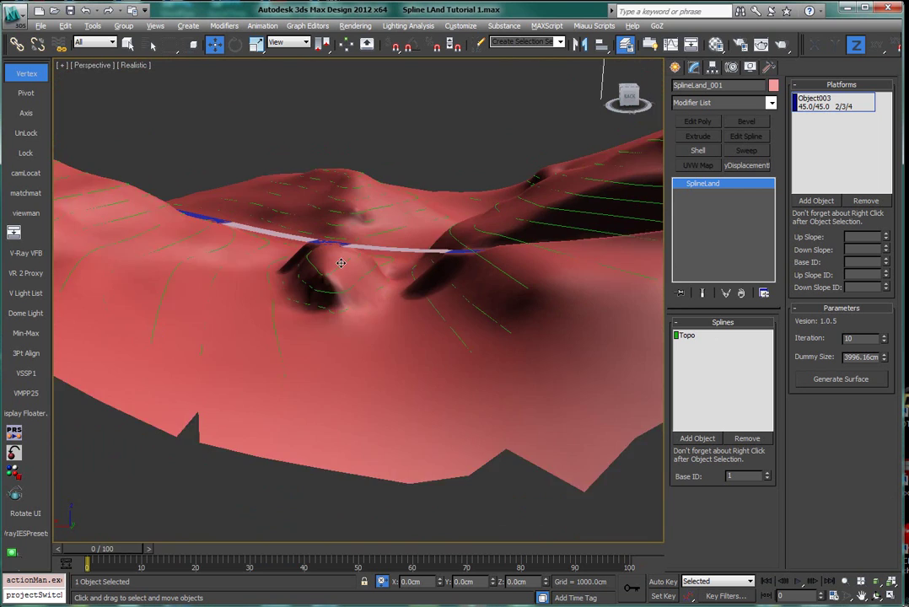
pyautogui.keyDown('alt'); pyautogui.moveTo(340, 263); pyautogui.dragTo(348, 277, button='middle'); pyautogui.keyUp('alt')
pyautogui.keyDown('alt'); pyautogui.moveTo(467, 301); pyautogui.dragTo(371, 369, button='middle'); pyautogui.keyUp('alt')
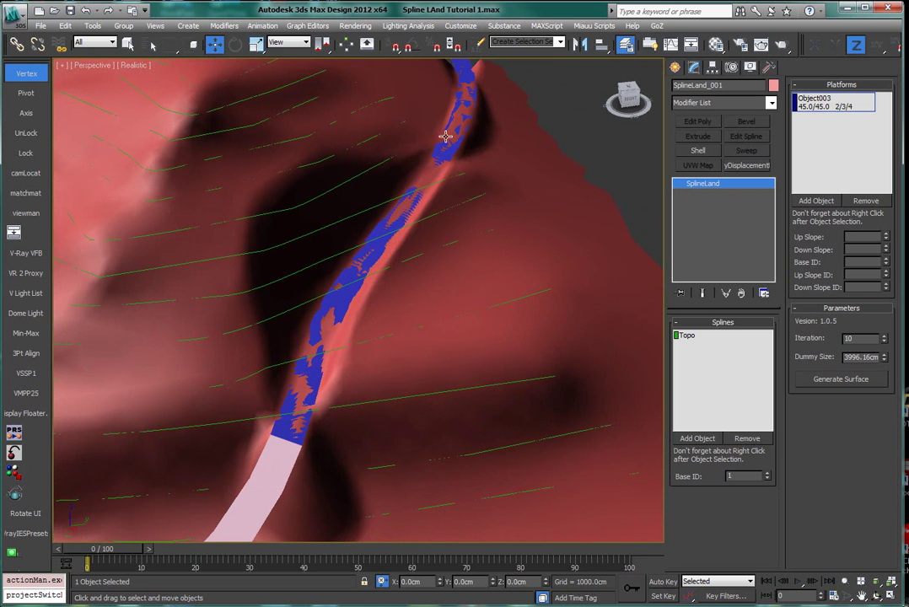
pyautogui.keyDown('alt'); pyautogui.moveTo(446, 136); pyautogui.dragTo(470, 127, button='middle'); pyautogui.keyUp('alt')
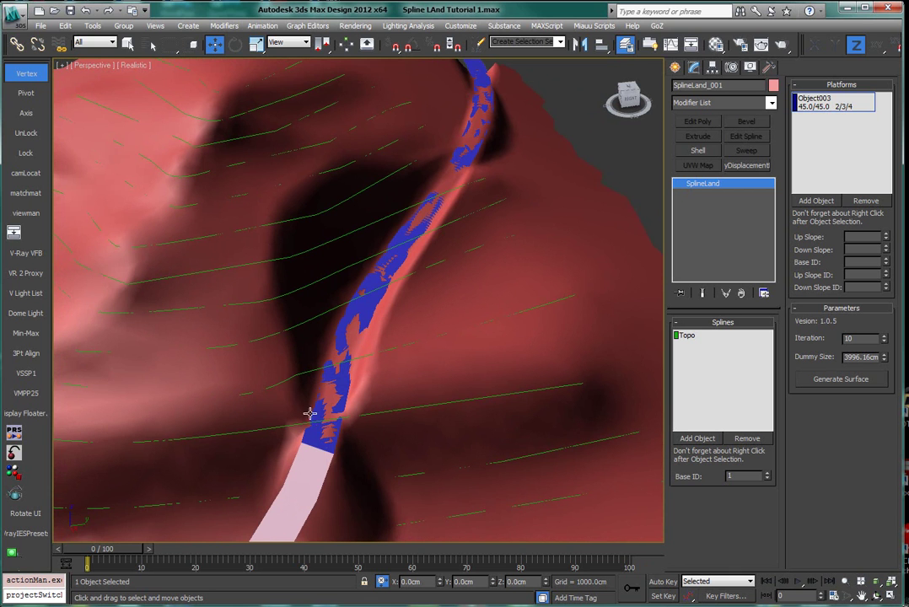
pyautogui.keyDown('alt'); pyautogui.moveTo(300, 453); pyautogui.dragTo(380, 274, button='middle'); pyautogui.keyUp('alt')
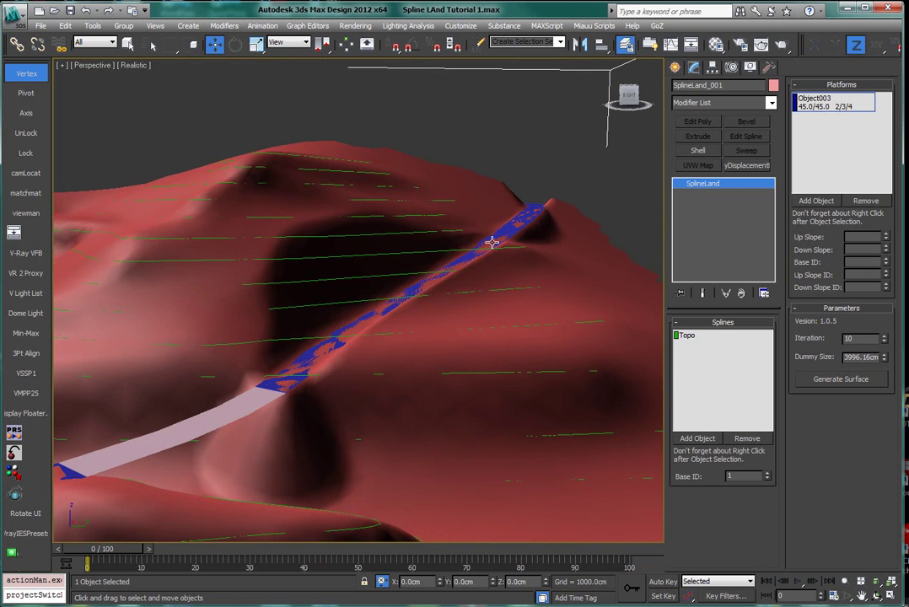
pyautogui.moveTo(282, 351); pyautogui.dragTo(355, 325, button='middle')
pyautogui.scroll(2, 362, 306)
pyautogui.scroll(-2, 355, 325)
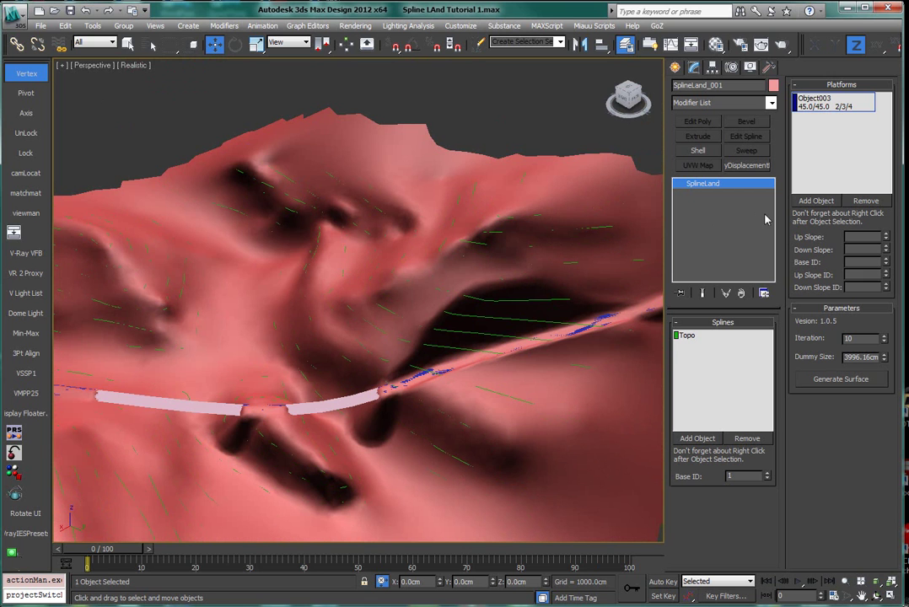
pyautogui.scroll(-5, 361, 304)
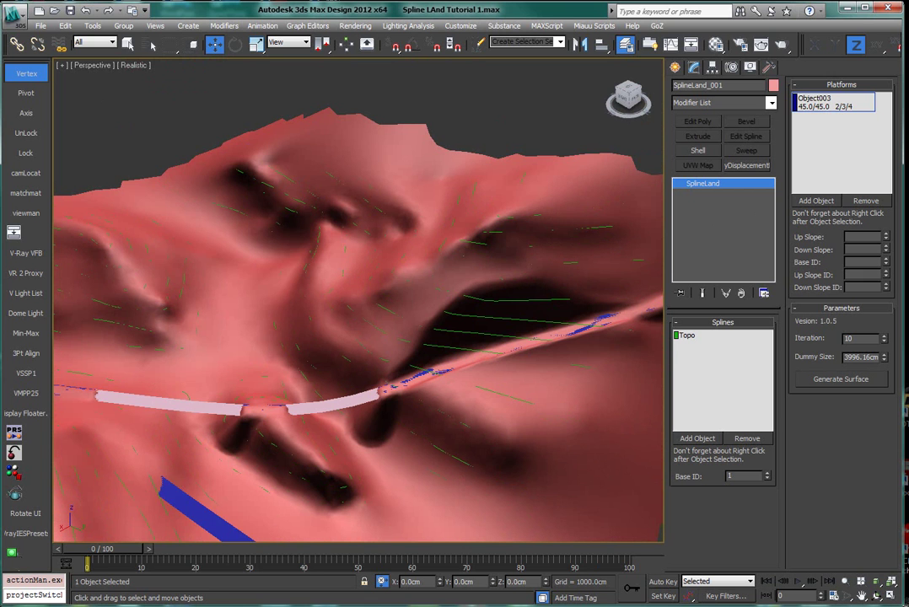
# Compare the wireframe and shaded views of the terrain to locate the second road strip partly buried in it.
pyautogui.press('F3')
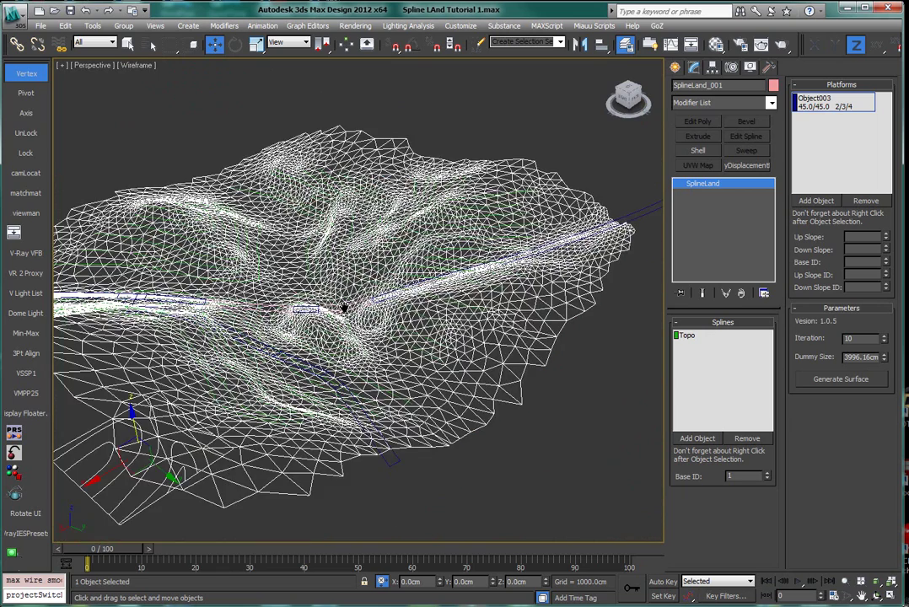
pyautogui.scroll(4, 344, 309)
pyautogui.press('F3')
pyautogui.scroll(-4, 432, 324)
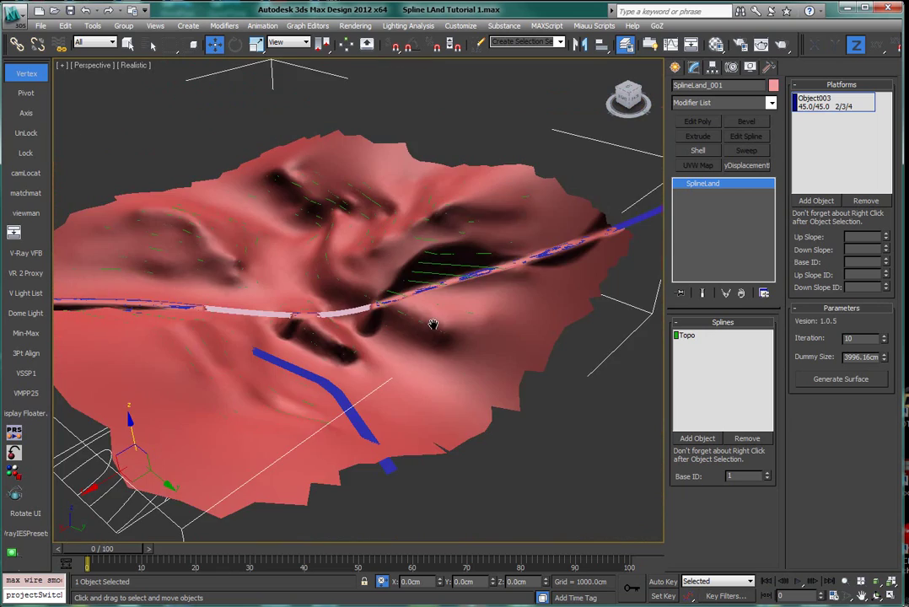
pyautogui.keyDown('alt'); pyautogui.moveTo(400, 326); pyautogui.dragTo(290, 395, button='middle'); pyautogui.keyUp('alt')
pyautogui.scroll(2, 325, 347)
pyautogui.scroll(2, 290, 396)
pyautogui.press('F3')
pyautogui.press('F3')
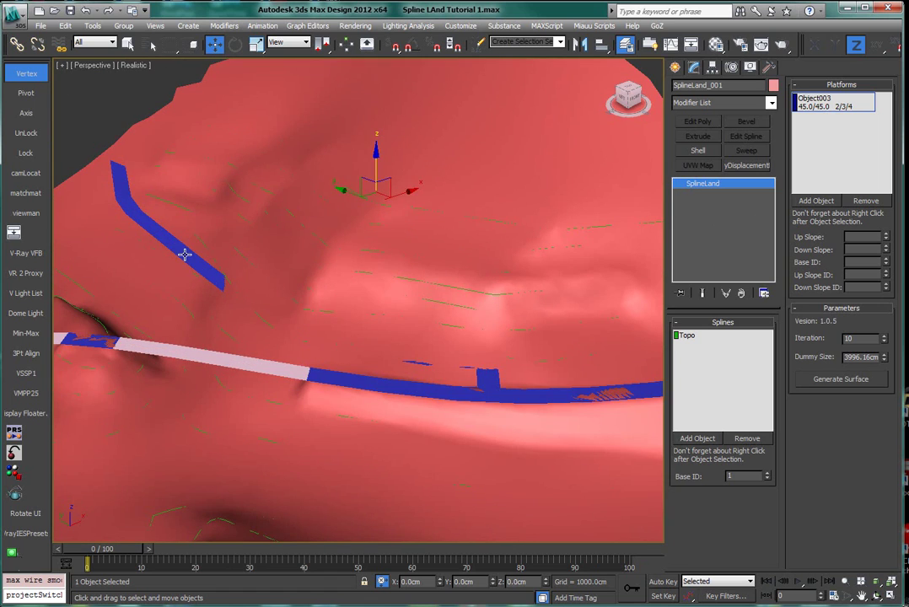
# Isolate the second road's bridge span and its adjoining road strip, and change their object colour to green.
pyautogui.click(183, 253)
pyautogui.click(152, 213)
pyautogui.press('F4')
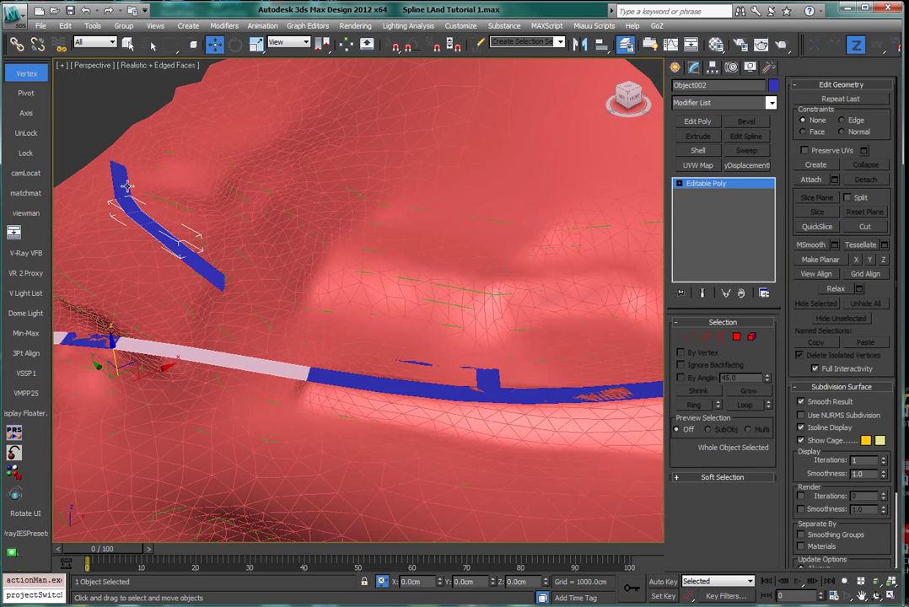
pyautogui.keyDown('ctrl'); pyautogui.click(121, 181); pyautogui.keyUp('ctrl')
pyautogui.hotkey('alt', 'q')
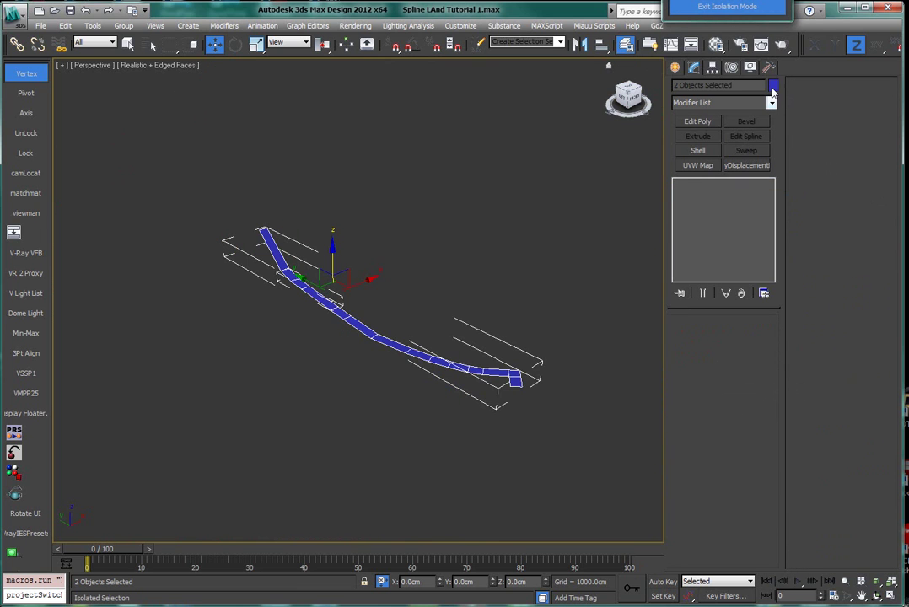
pyautogui.click(772, 86)
pyautogui.doubleClick(426, 303)
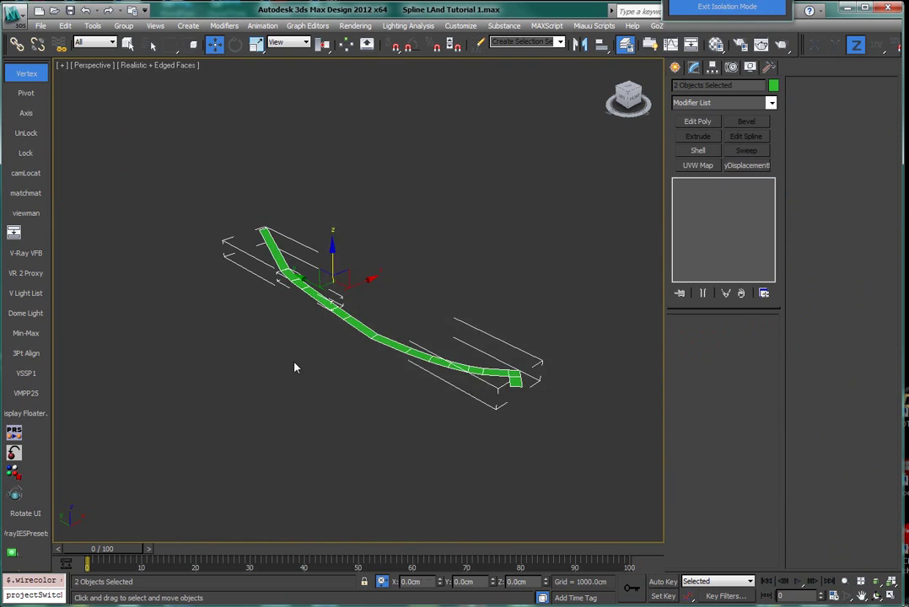
# Clear the selection and unhide all objects to bring the terrain back around the green road.
pyautogui.click(307, 367)
pyautogui.press('F3')
pyautogui.rightClick(361, 341)
pyautogui.click(406, 264)
pyautogui.press('F3')
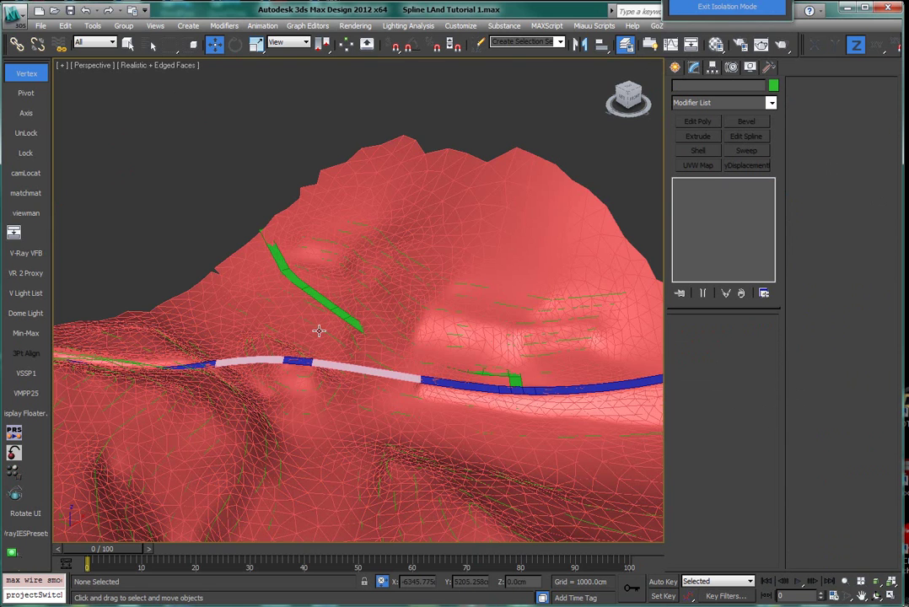
# Examine the green road strip against the terrain and pick its middle segment to identify the bridge span.
pyautogui.moveTo(337, 370); pyautogui.dragTo(302, 345, button='middle')
pyautogui.scroll(3, 302, 345)
pyautogui.press('F4')
pyautogui.moveTo(471, 377); pyautogui.dragTo(353, 342, button='middle')
pyautogui.press('F4')
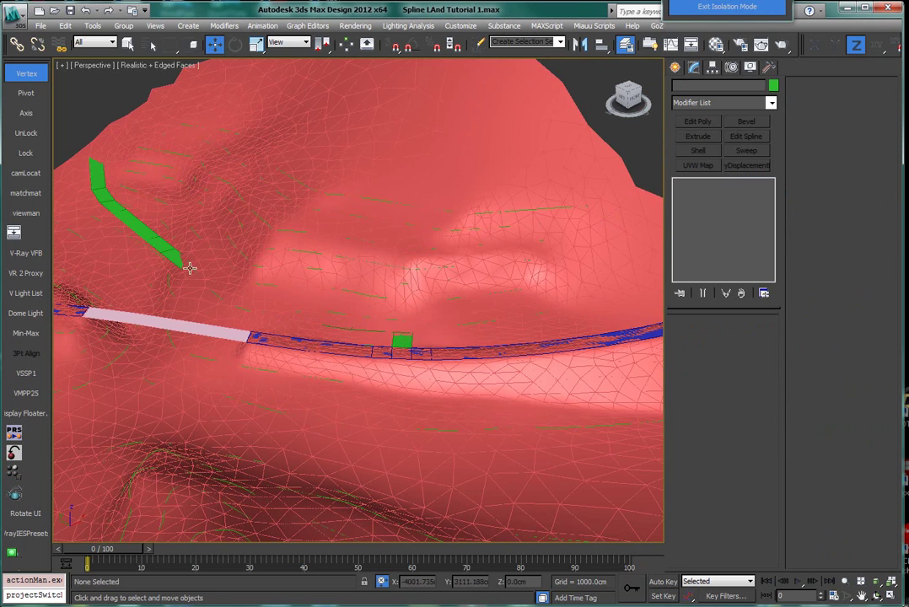
pyautogui.moveTo(189, 266); pyautogui.dragTo(343, 398, button='middle')
pyautogui.moveTo(241, 302)
pyautogui.keyDown('alt'); pyautogui.mouseDown(button='middle')
pyautogui.moveTo(310, 378)
pyautogui.moveTo(339, 316)
pyautogui.moveTo(343, 341)
pyautogui.moveTo(335, 298)
pyautogui.moveTo(347, 296)
pyautogui.mouseUp(button='middle'); pyautogui.keyUp('alt')
pyautogui.click(346, 296)
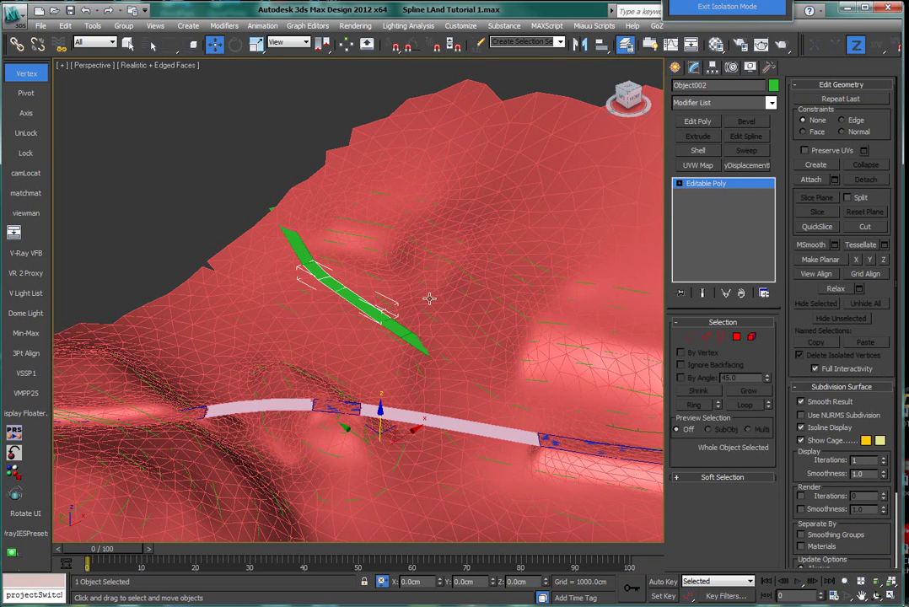
# Add the green road strip Line001 to the terrain's platforms and regenerate the surface with edged faces off.
pyautogui.press('F4')
pyautogui.click(601, 194)
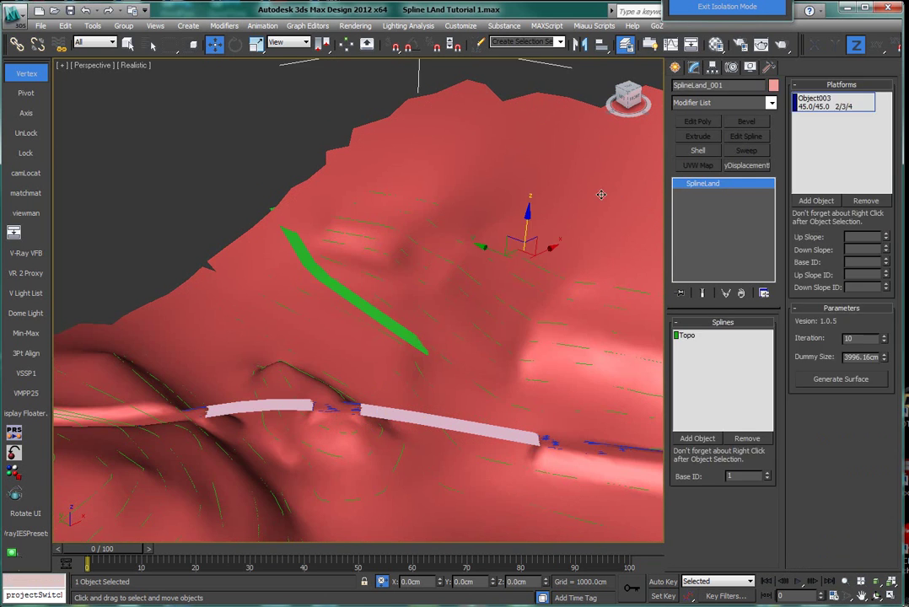
pyautogui.click(807, 203)
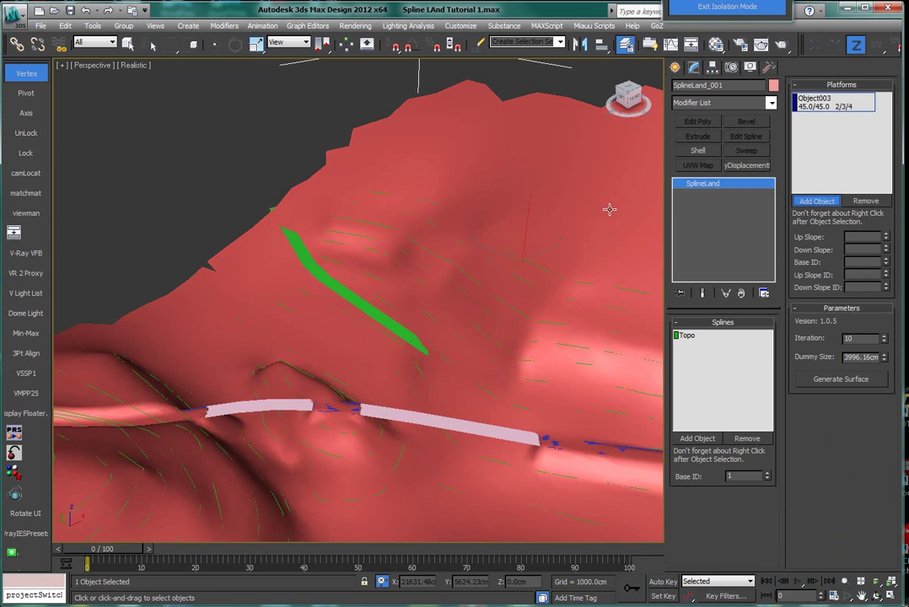
pyautogui.click(271, 209)
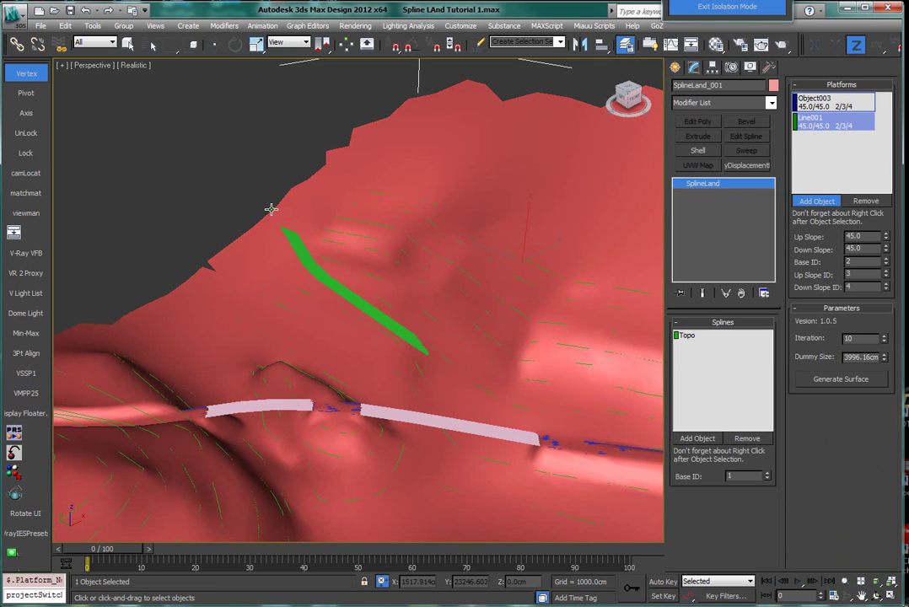
pyautogui.click(844, 380)
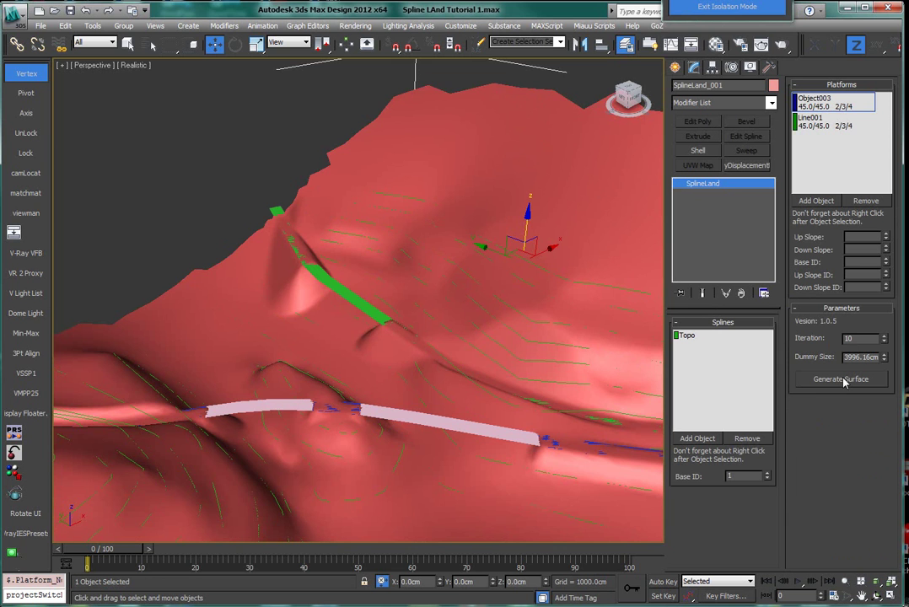
# Inspect the regenerated terrain along the green road and beneath its bridge span from several angles.
pyautogui.moveTo(405, 337); pyautogui.dragTo(269, 264, button='middle')
pyautogui.scroll(3, 269, 264)
pyautogui.keyDown('alt'); pyautogui.moveTo(272, 316); pyautogui.dragTo(457, 323, button='middle'); pyautogui.keyUp('alt')
pyautogui.scroll(-3, 457, 323)
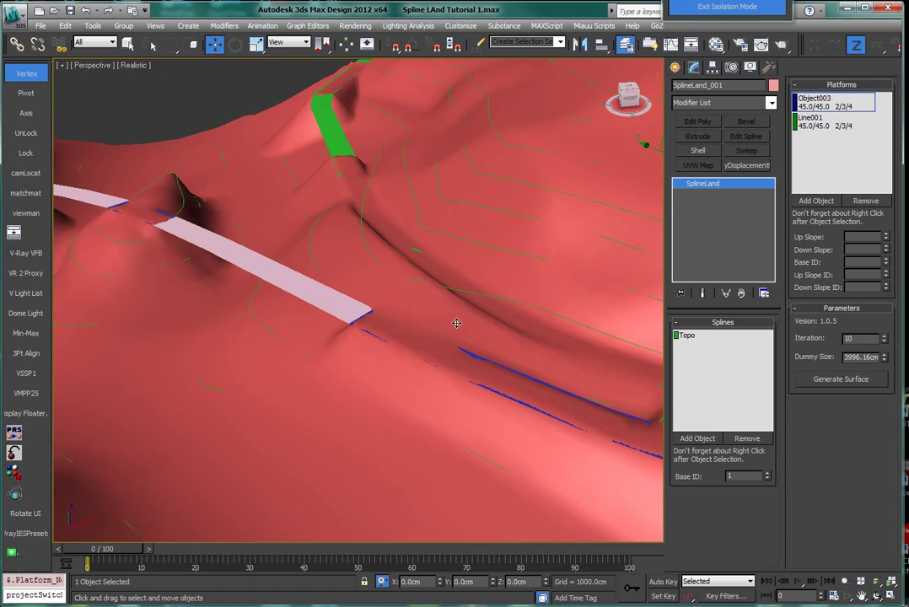
pyautogui.keyDown('alt'); pyautogui.moveTo(318, 294); pyautogui.dragTo(461, 314, button='middle'); pyautogui.keyUp('alt')
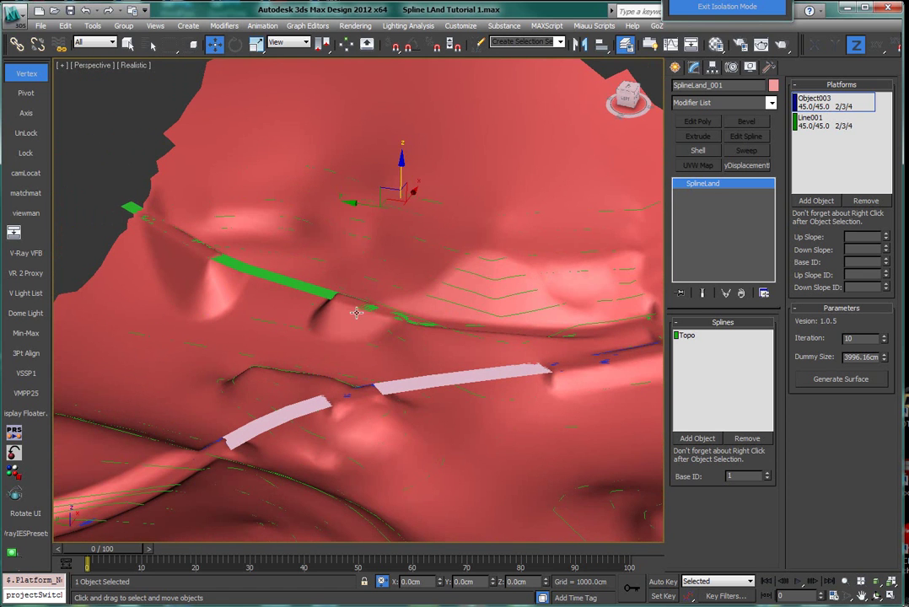
pyautogui.moveTo(372, 315); pyautogui.dragTo(280, 197, button='middle')
pyautogui.scroll(2, 332, 300)
pyautogui.scroll(-2, 311, 316)
# Apply a Shell modifier to the green bridge span Object002 with an inner amount of 0 and an outer amount of 50 cm.
pyautogui.click(280, 194)
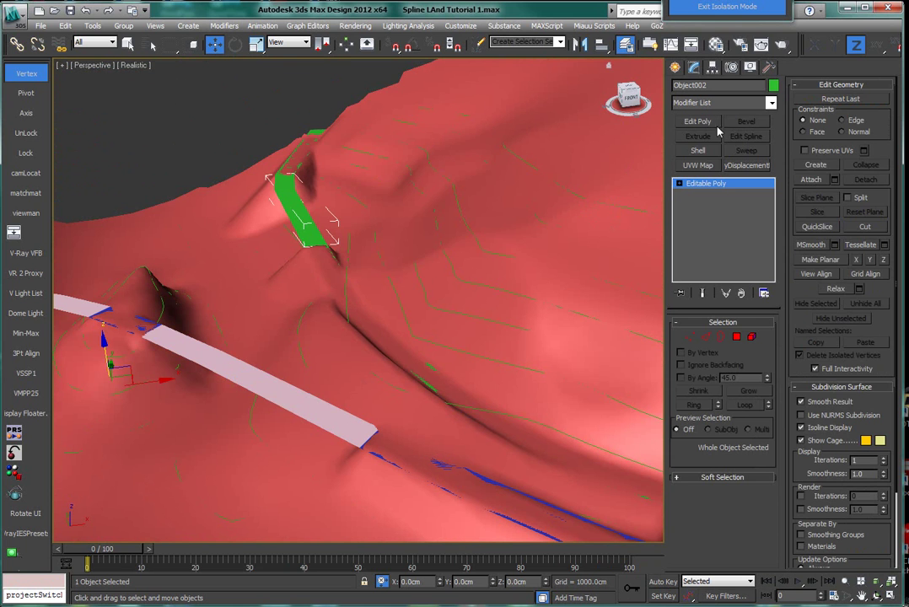
pyautogui.click(698, 150)
pyautogui.keyDown('alt'); pyautogui.moveTo(223, 220); pyautogui.dragTo(396, 268, button='middle'); pyautogui.keyUp('alt')
pyautogui.scroll(3, 357, 279)
pyautogui.write('0')
pyautogui.press('Return')
pyautogui.moveTo(755, 353); pyautogui.dragTo(712, 338)
pyautogui.write('50')
pyautogui.press('Return')
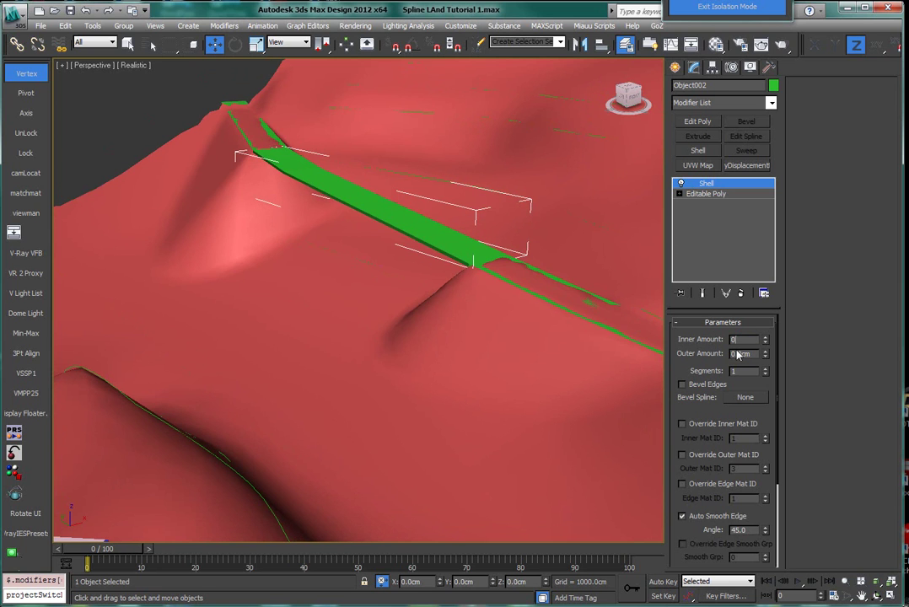
pyautogui.write('0')
pyautogui.press('Tab')
pyautogui.write('50')
pyautogui.press('Return')
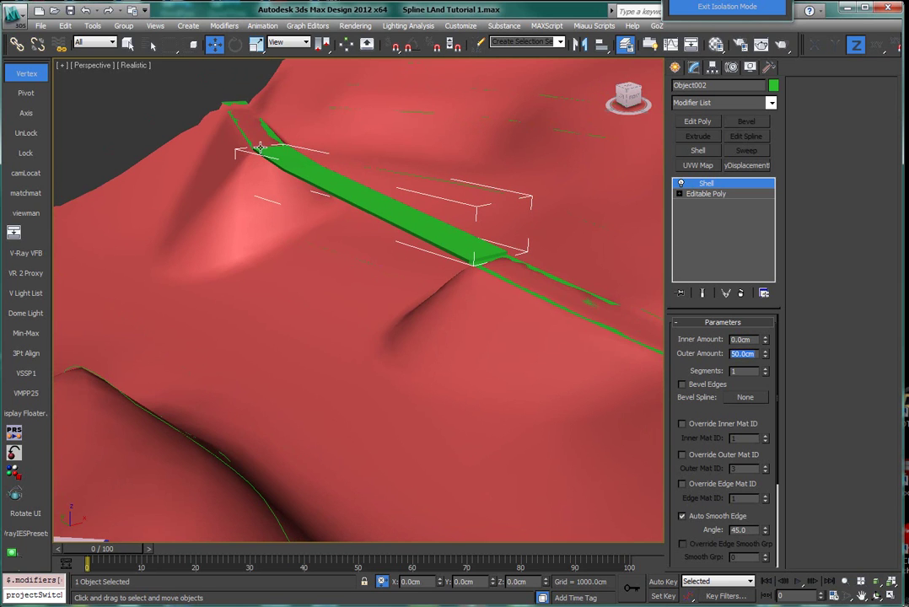
# Apply a Shell modifier with a 0 cm inner and 50 cm outer amount to the green road Line001.
pyautogui.click(228, 105)
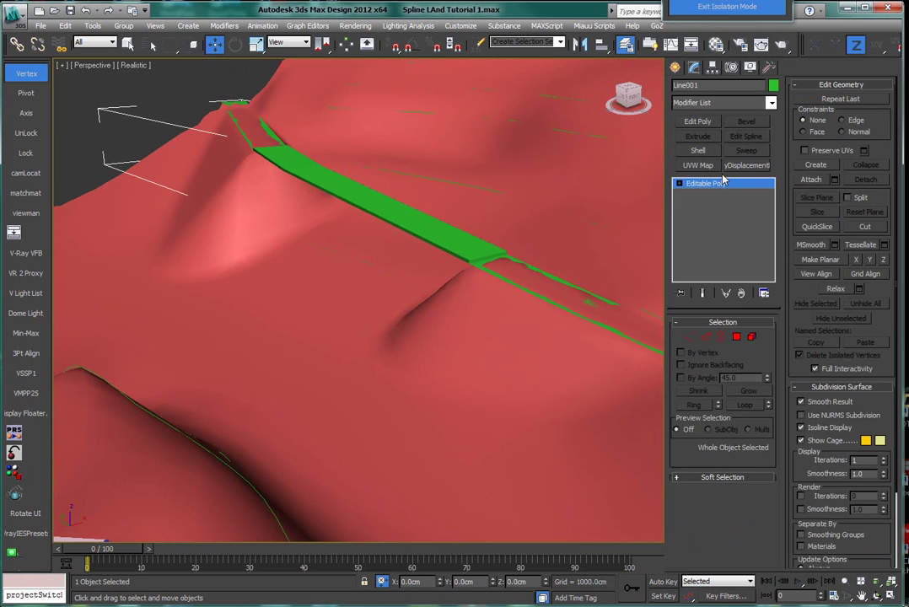
pyautogui.click(698, 151)
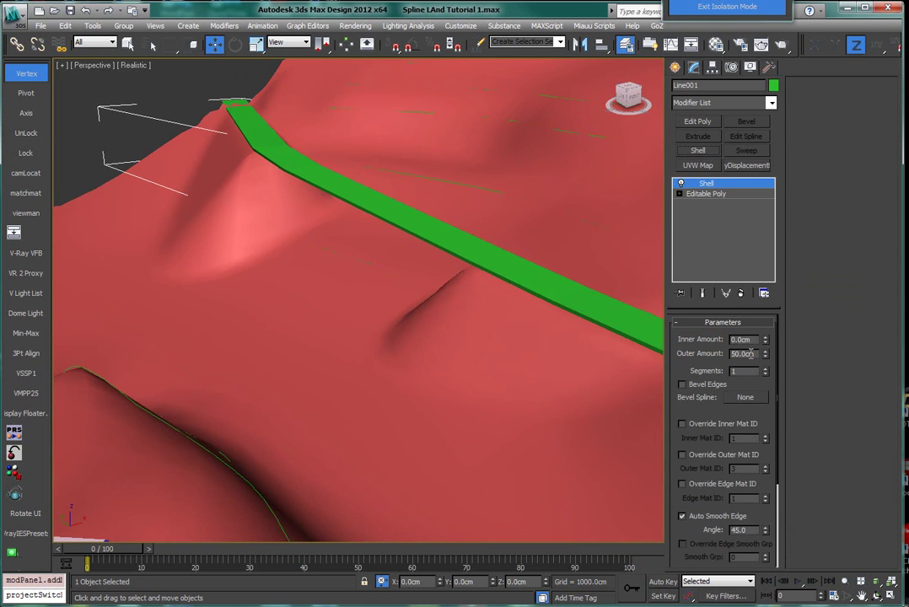
# Apply a Shell modifier with a 50 cm outer amount to the pink bridge spans and to the blue road Object003.
pyautogui.scroll(-3, 568, 323)
pyautogui.moveTo(569, 324); pyautogui.dragTo(386, 259, button='middle')
pyautogui.click(241, 344)
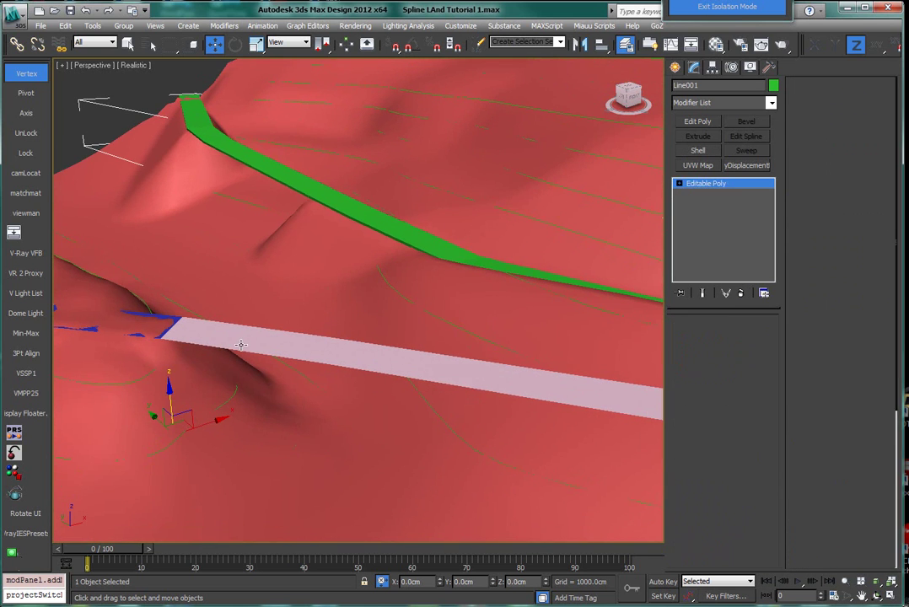
pyautogui.click(698, 151)
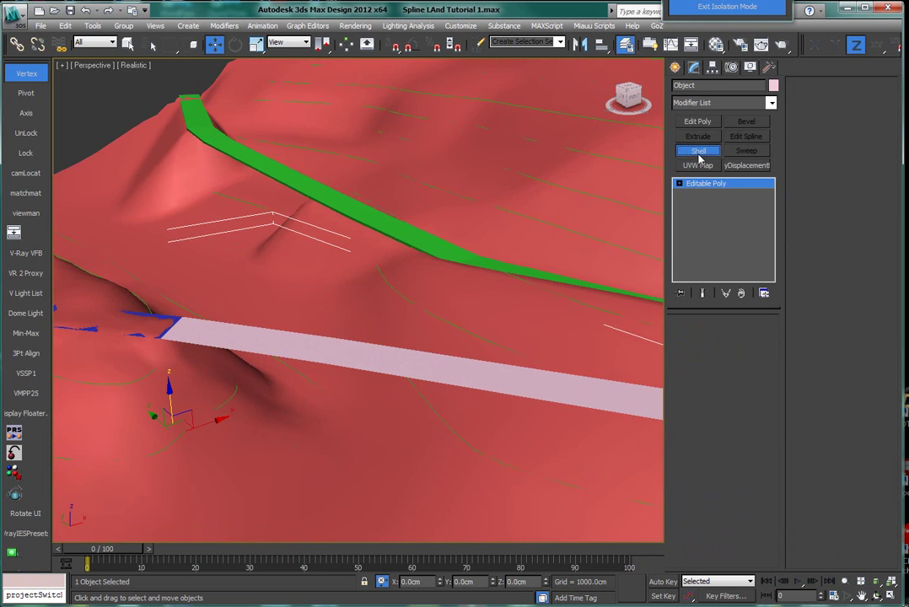
pyautogui.keyDown('alt'); pyautogui.moveTo(610, 348); pyautogui.dragTo(618, 360, button='middle'); pyautogui.keyUp('alt')
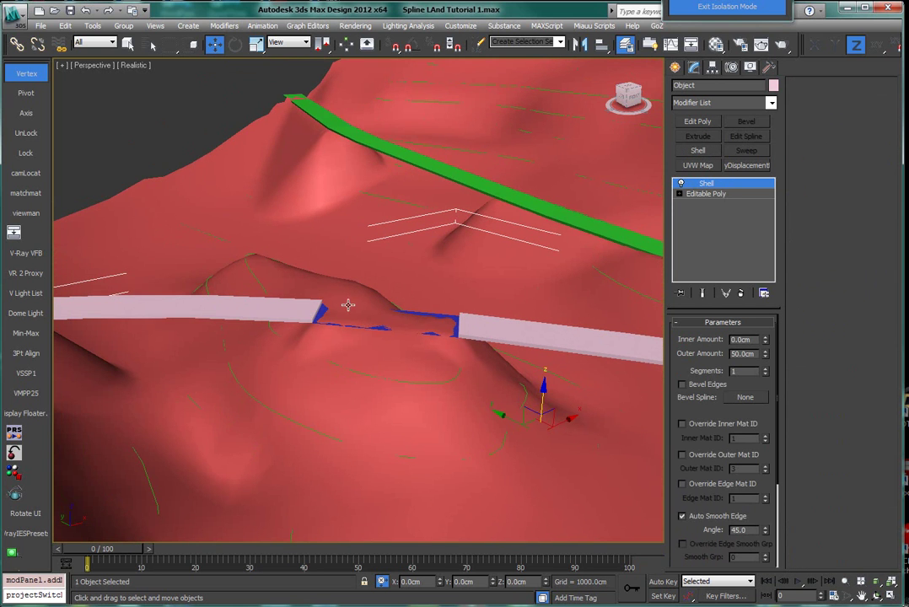
pyautogui.click(439, 314)
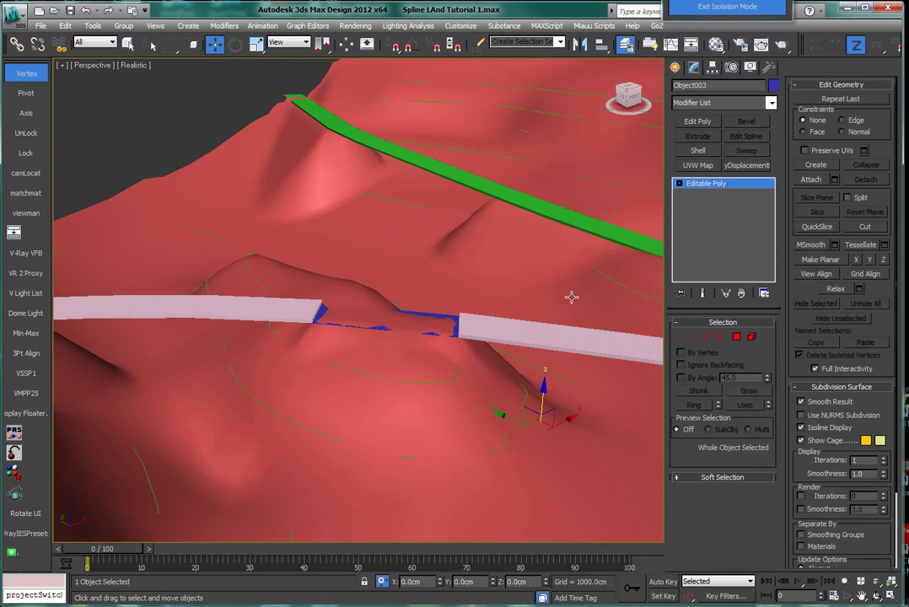
pyautogui.click(696, 151)
# Turn on edged faces and examine the thickened roads, their junction and the bridge spans against the terrain mesh.
pyautogui.keyDown('alt'); pyautogui.moveTo(525, 306); pyautogui.dragTo(267, 330, button='middle'); pyautogui.keyUp('alt')
pyautogui.press('F4')
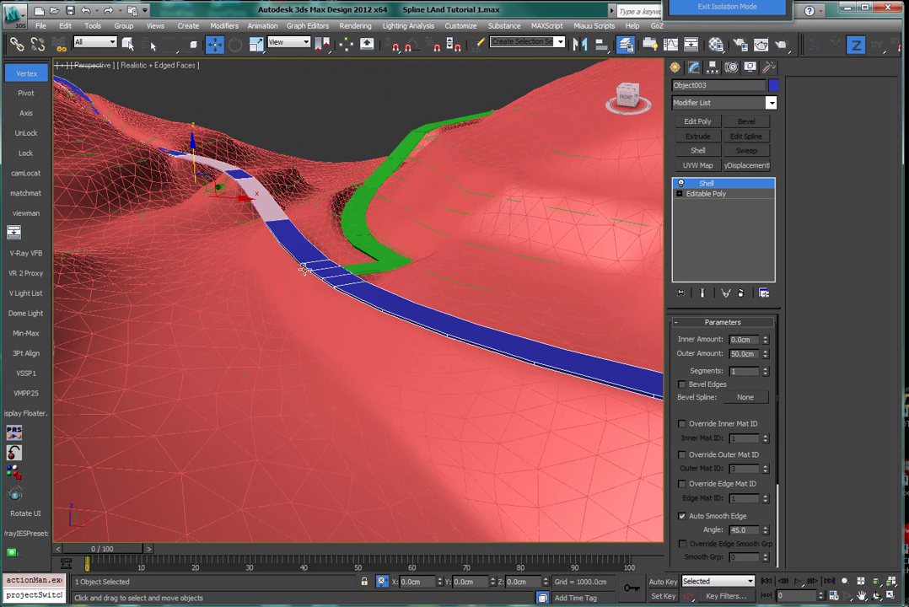
pyautogui.keyDown('alt'); pyautogui.moveTo(304, 268); pyautogui.dragTo(445, 181, button='middle'); pyautogui.keyUp('alt')
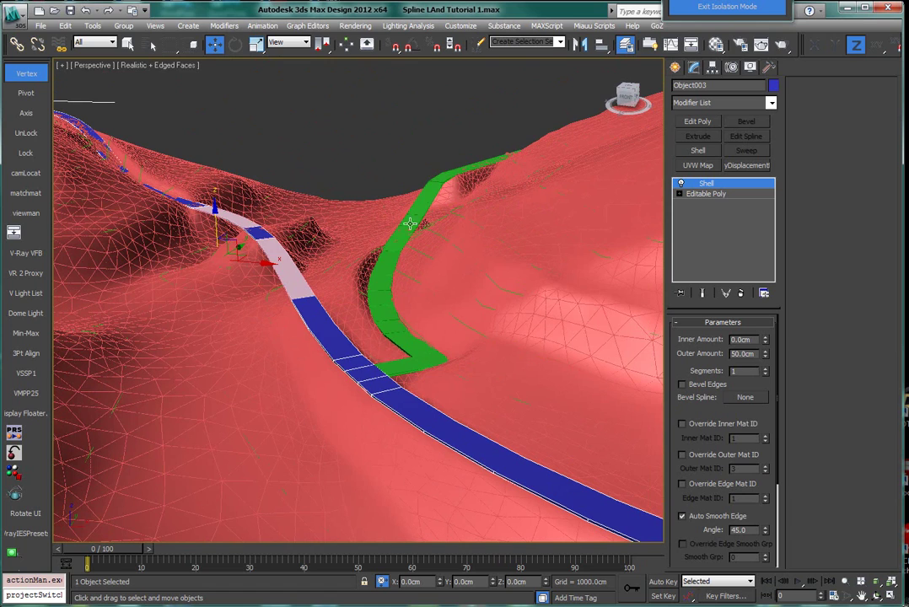
pyautogui.keyDown('alt'); pyautogui.moveTo(226, 216); pyautogui.dragTo(135, 175, button='middle'); pyautogui.keyUp('alt')
pyautogui.keyDown('alt'); pyautogui.moveTo(371, 334); pyautogui.dragTo(396, 295, button='middle'); pyautogui.keyUp('alt')
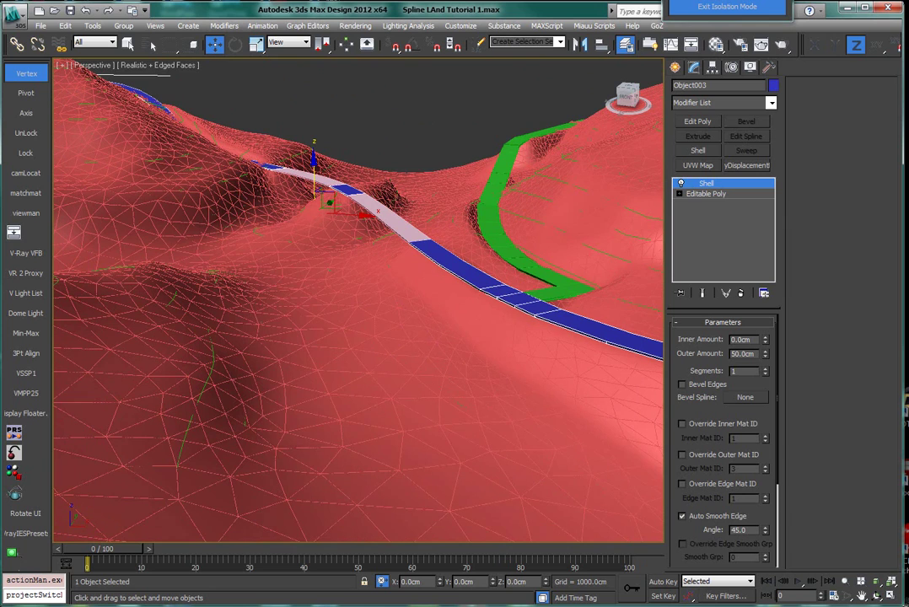
pyautogui.moveTo(533, 228); pyautogui.dragTo(547, 311, button='middle')
pyautogui.keyDown('alt'); pyautogui.moveTo(424, 235); pyautogui.dragTo(381, 316, button='middle'); pyautogui.keyUp('alt')
# Raise Plane001 vertically so it fills the valleys beneath the bridges.
pyautogui.click(381, 316)
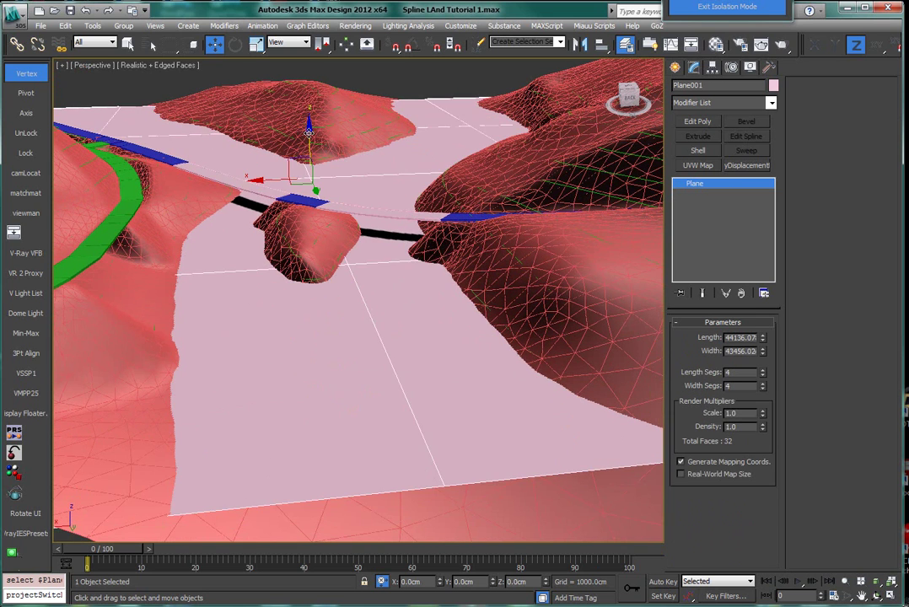
pyautogui.moveTo(306, 176); pyautogui.dragTo(292, 133)
pyautogui.keyDown('alt'); pyautogui.moveTo(293, 133); pyautogui.dragTo(449, 229, button='middle'); pyautogui.keyUp('alt')
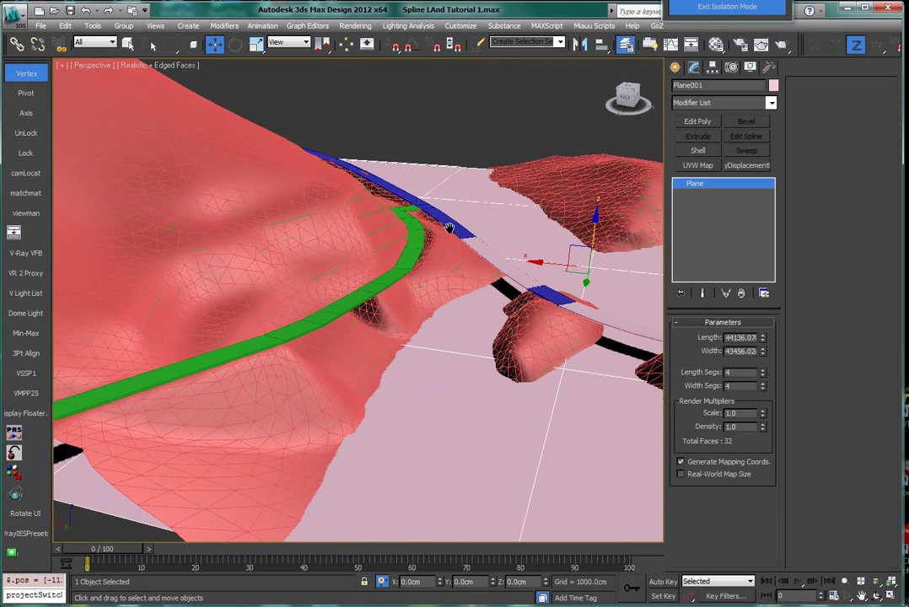
# Open the Material Editor and assign the yellow Material #9 to the SplineLand_001 terrain.
pyautogui.press('m')
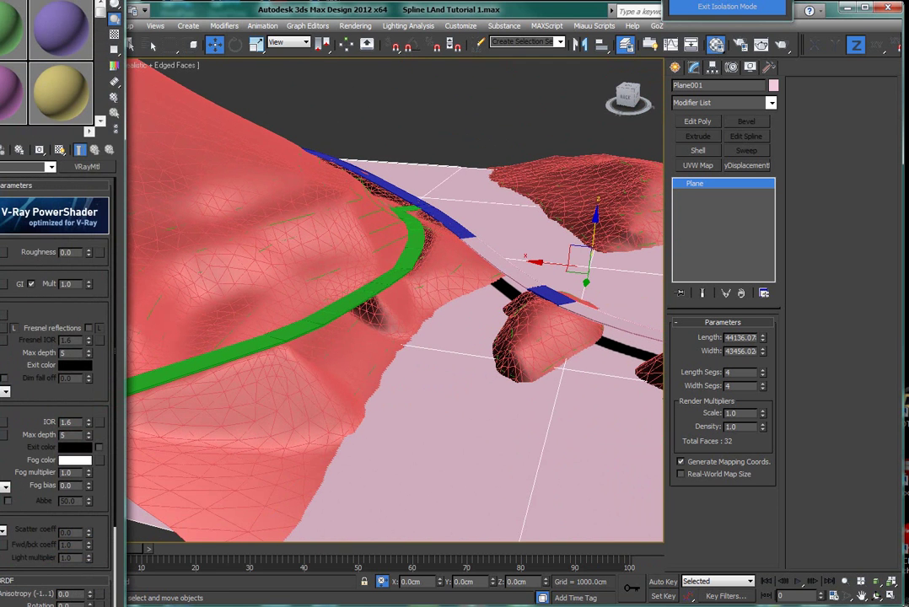
pyautogui.moveTo(9, 0); pyautogui.dragTo(232, 74)
pyautogui.click(281, 196)
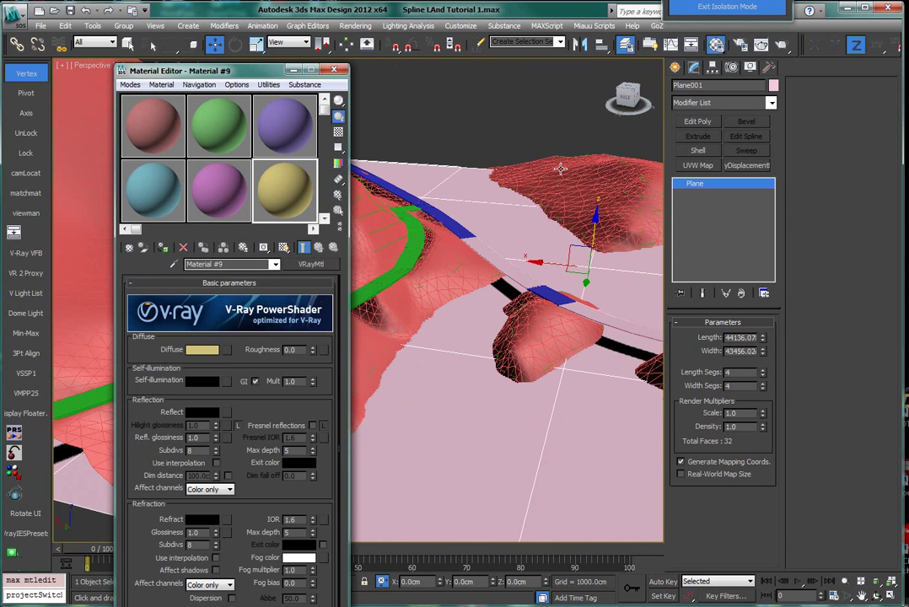
pyautogui.click(542, 160)
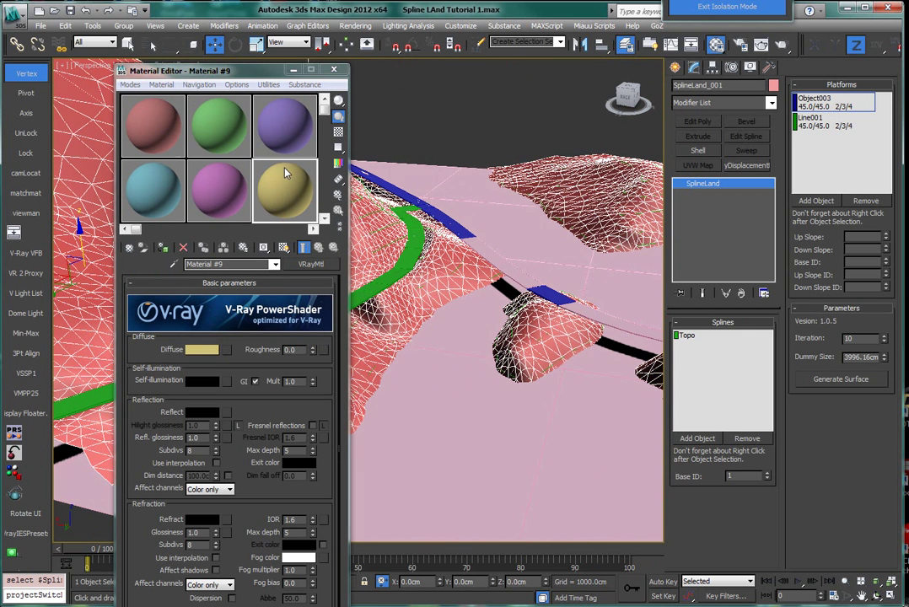
pyautogui.click(162, 247)
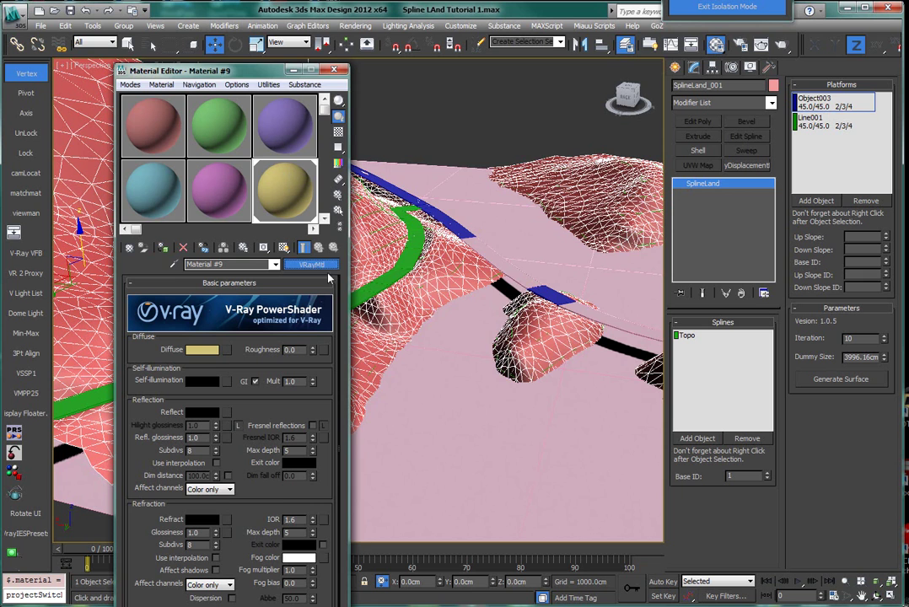
# Convert Material #9 to a Multi/Sub-Object with four slots, keeping the old material and reusing it in every slot.
pyautogui.click(311, 263)
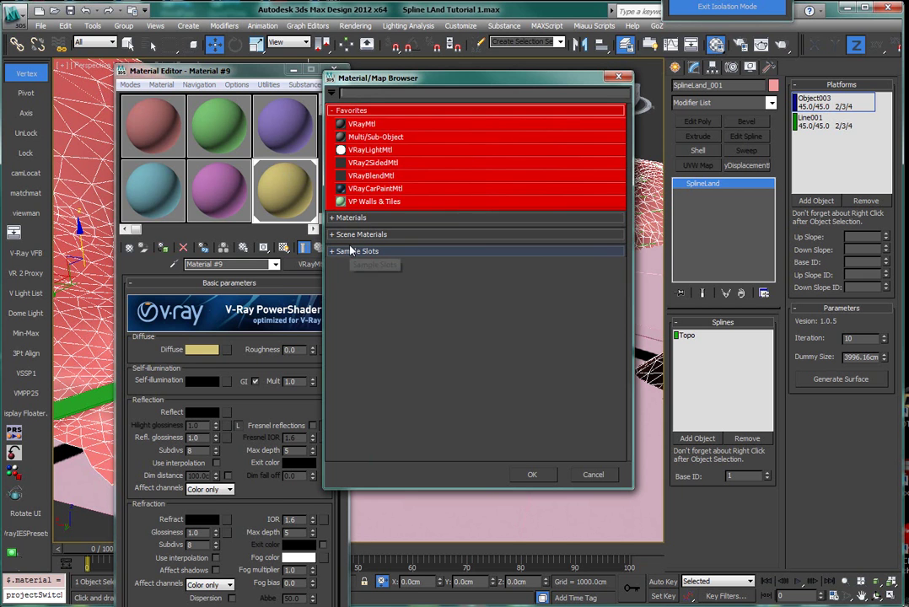
pyautogui.doubleClick(364, 137)
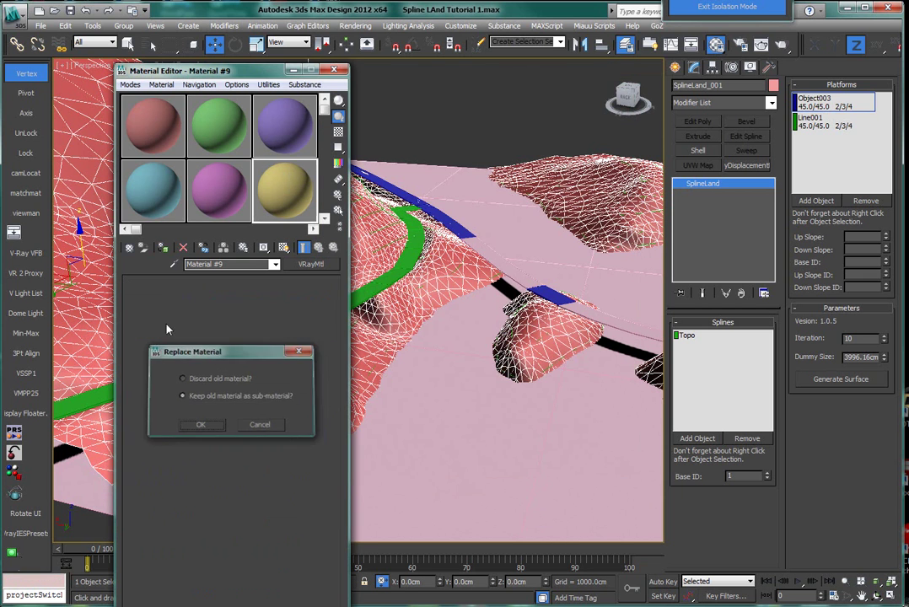
pyautogui.click(205, 424)
pyautogui.moveTo(244, 352); pyautogui.dragTo(233, 406)
pyautogui.press('Return')
pyautogui.press('Return')
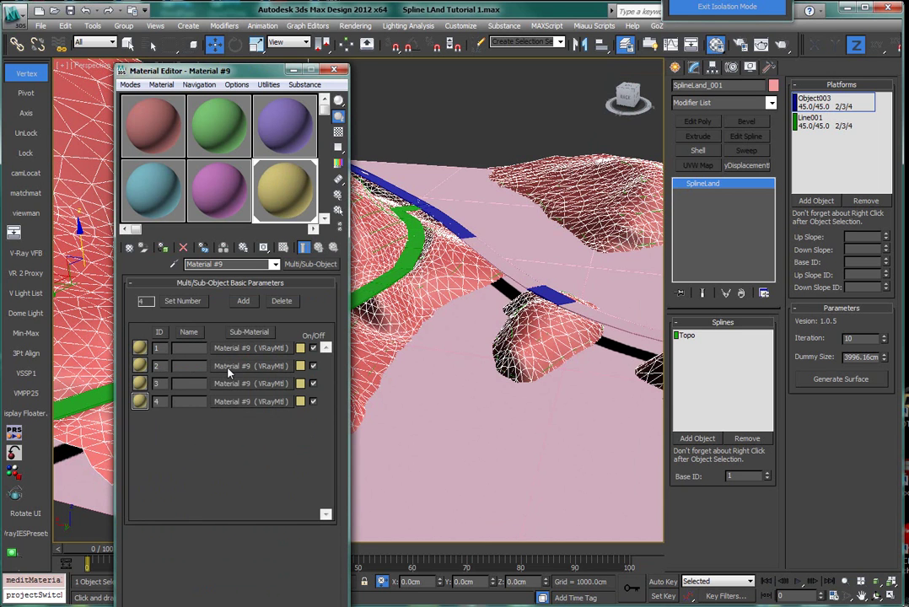
# Set the diffuse color of sub-material 3 to green, RGB 44, 140, 49.
pyautogui.click(231, 368)
pyautogui.click(203, 349)
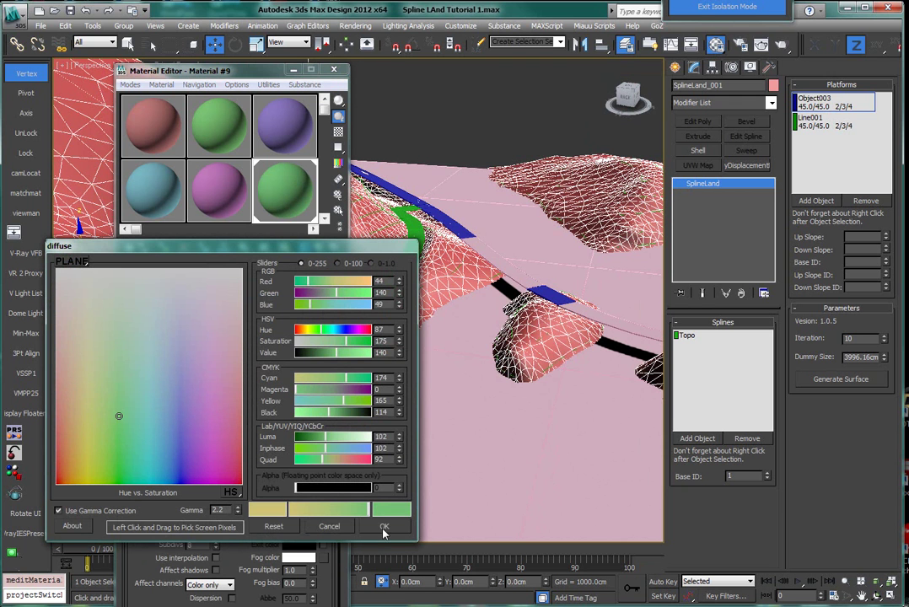
pyautogui.click(383, 527)
pyautogui.click(333, 247)
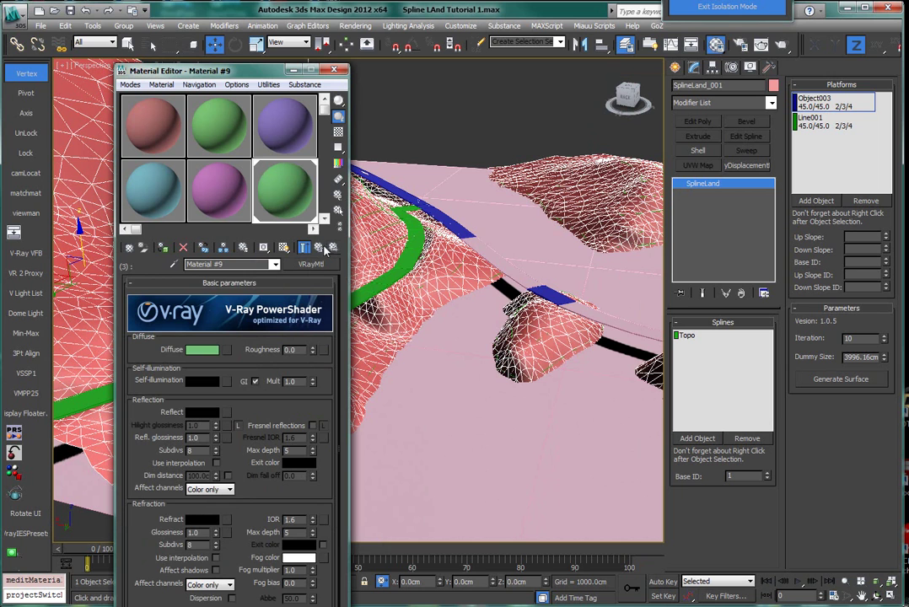
pyautogui.click(318, 247)
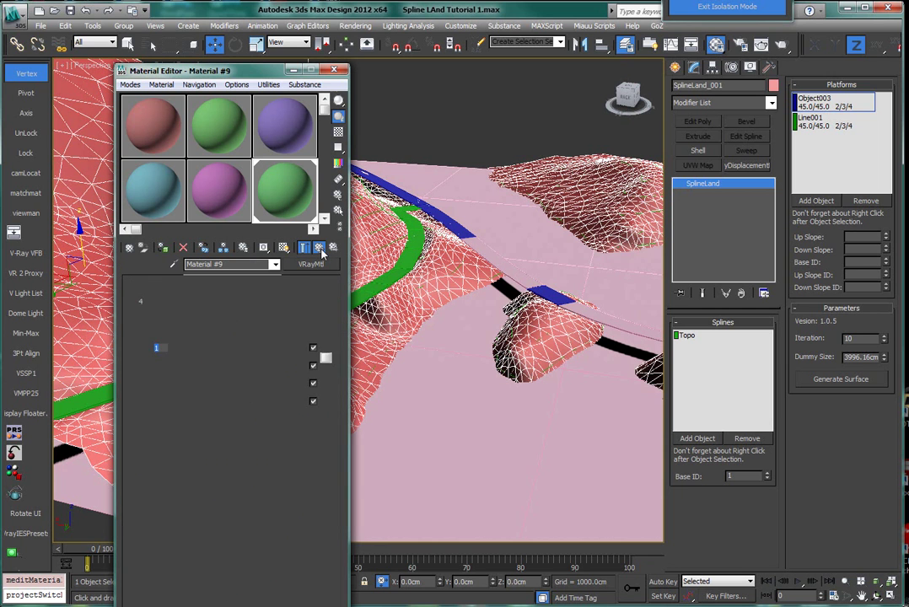
# Set the diffuse color of sub-material 2 to neutral gray, RGB 140, 140, 140.
pyautogui.click(251, 366)
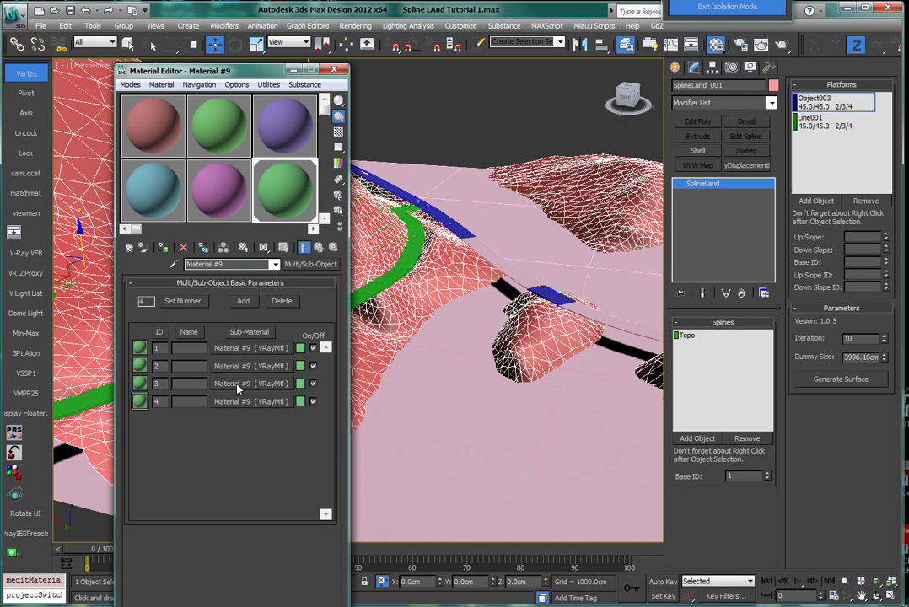
pyautogui.click(243, 367)
pyautogui.click(200, 353)
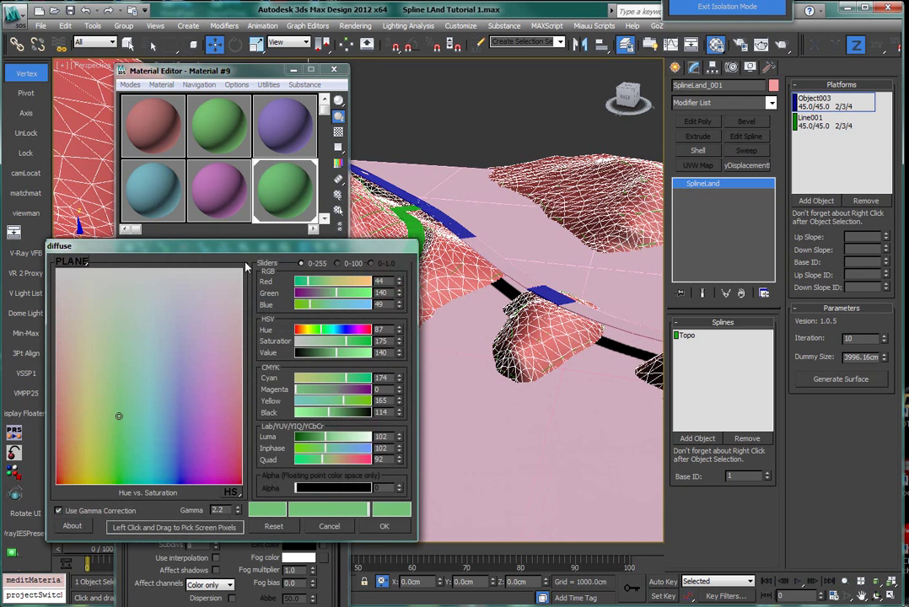
pyautogui.click(388, 527)
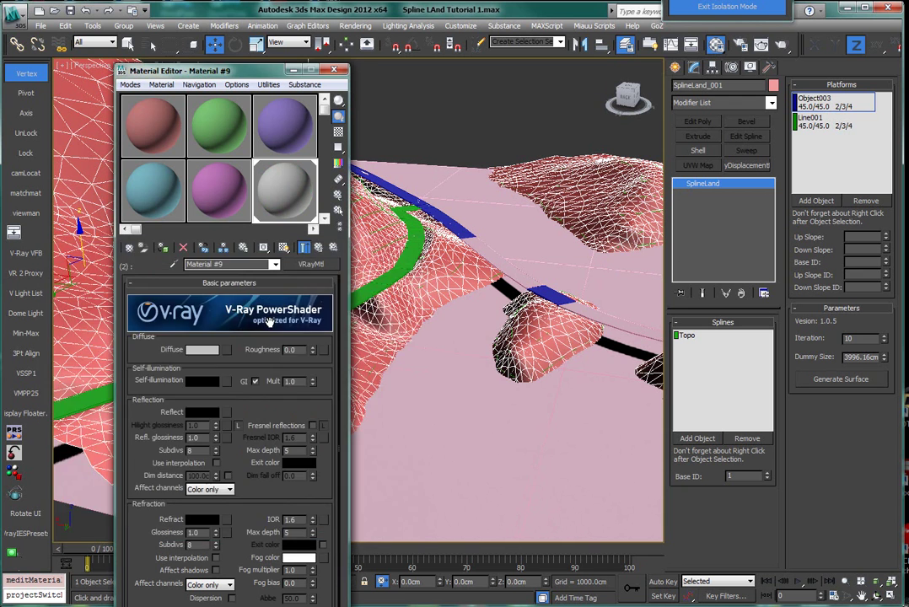
pyautogui.click(310, 248)
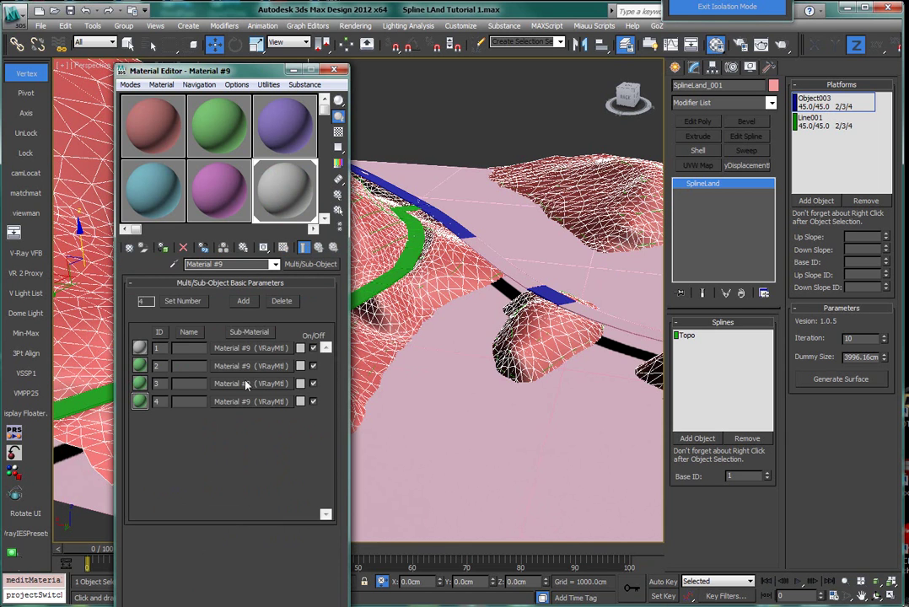
# Replace the linked sub-materials in slots 2, 3 and 4 with independent copies of the first slot's material.
pyautogui.moveTo(227, 355); pyautogui.dragTo(220, 402)
pyautogui.doubleClick(203, 393)
pyautogui.doubleClick(218, 393)
pyautogui.doubleClick(218, 409)
# Set the diffuse color of sub-material 4 to saturated red, RGB 140, 0, 0.
pyautogui.click(233, 403)
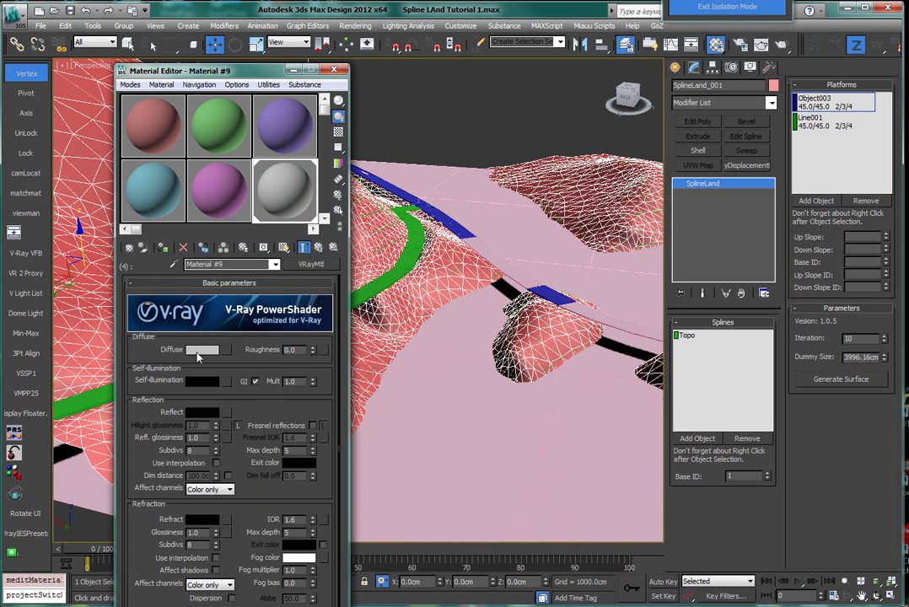
pyautogui.click(202, 349)
pyautogui.moveTo(296, 341); pyautogui.dragTo(369, 341)
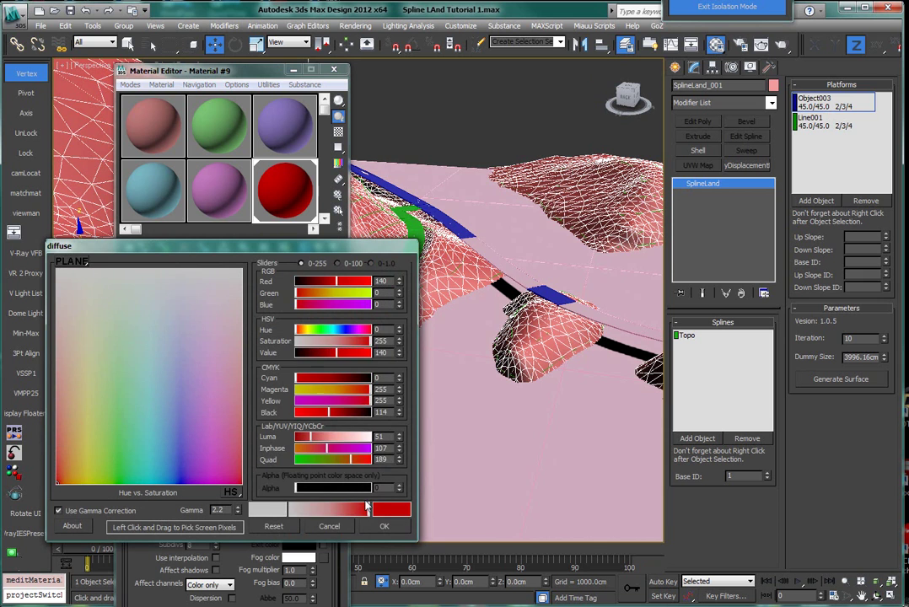
pyautogui.click(384, 527)
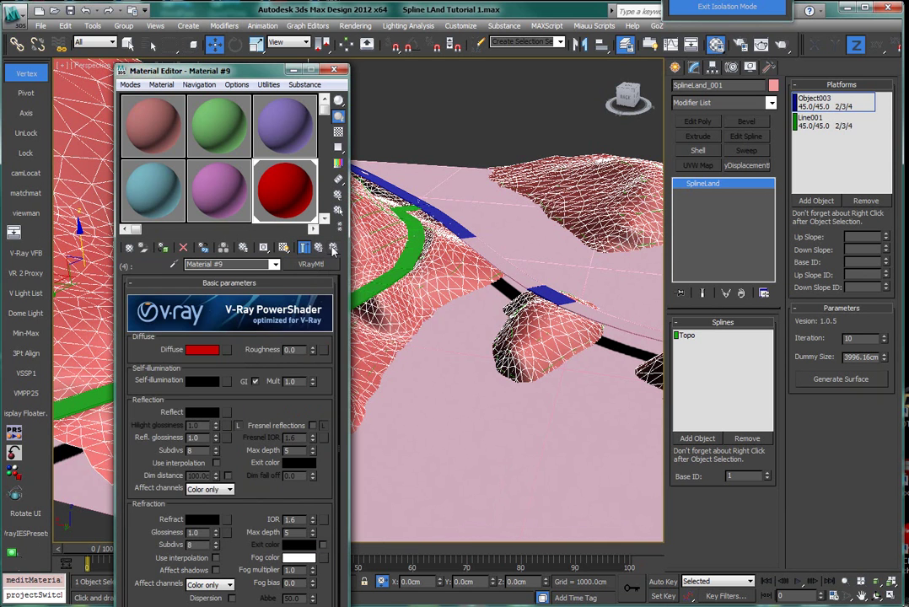
# Set the diffuse color of sub-material 1 to cyan, RGB 0, 140, 140.
pyautogui.click(201, 349)
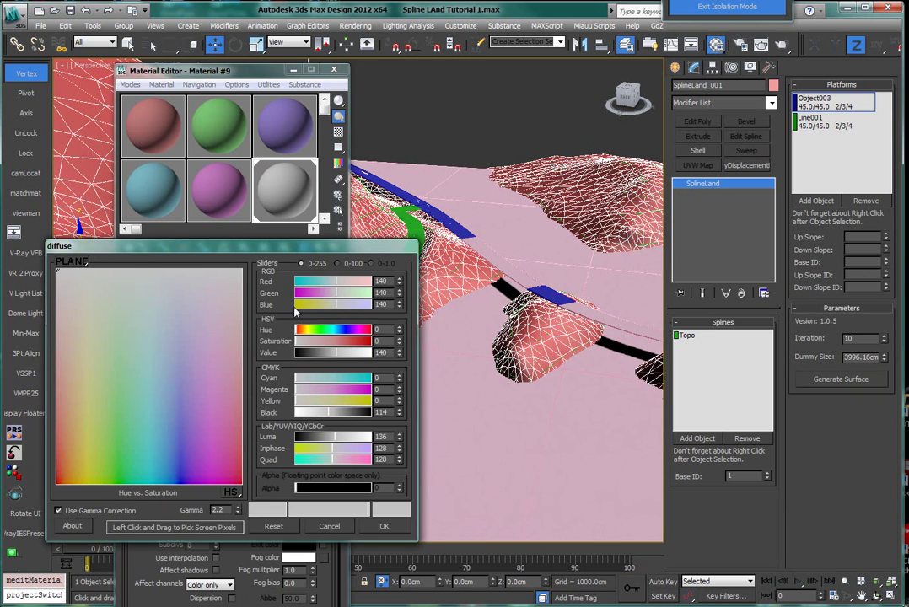
pyautogui.moveTo(302, 282); pyautogui.dragTo(295, 283)
pyautogui.click(384, 527)
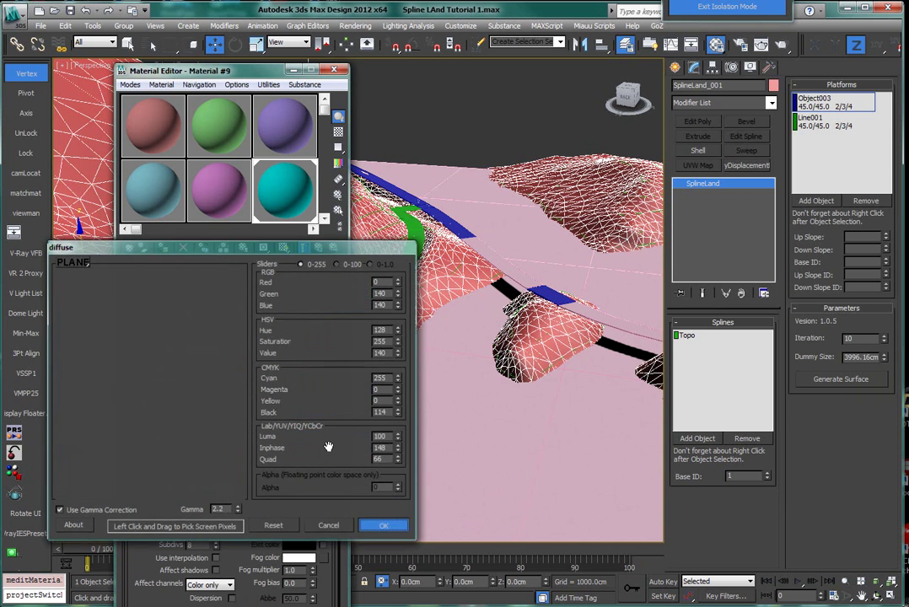
# Go to sub-material 2 and change its diffuse color to a mustard yellow.
pyautogui.click(332, 250)
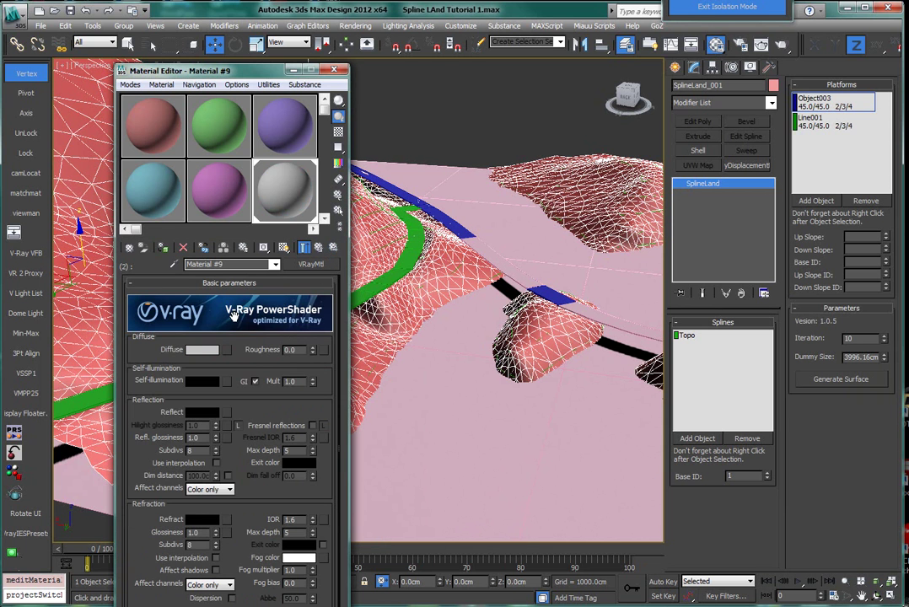
pyautogui.click(202, 349)
pyautogui.moveTo(145, 411); pyautogui.dragTo(78, 447)
pyautogui.click(384, 526)
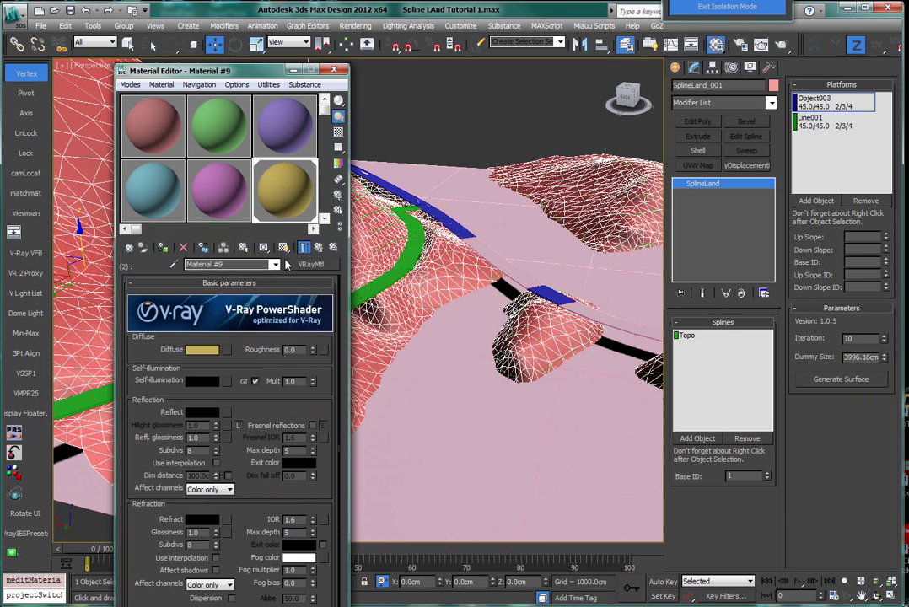
# Go to sub-material 3 and change its diffuse color to pink, RGB 140, 58, 98.
pyautogui.hotkey('ctrl', 'z')
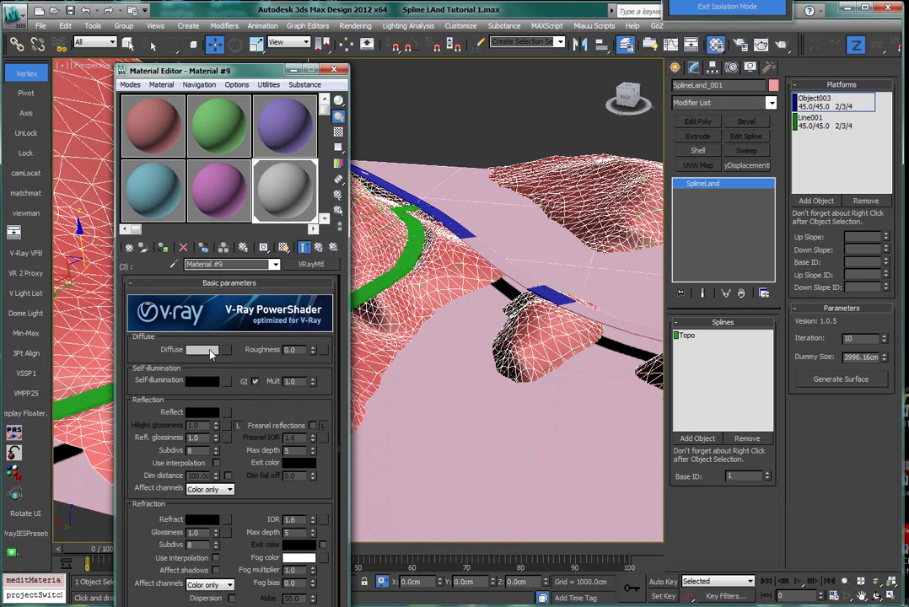
pyautogui.click(202, 349)
pyautogui.click(226, 394)
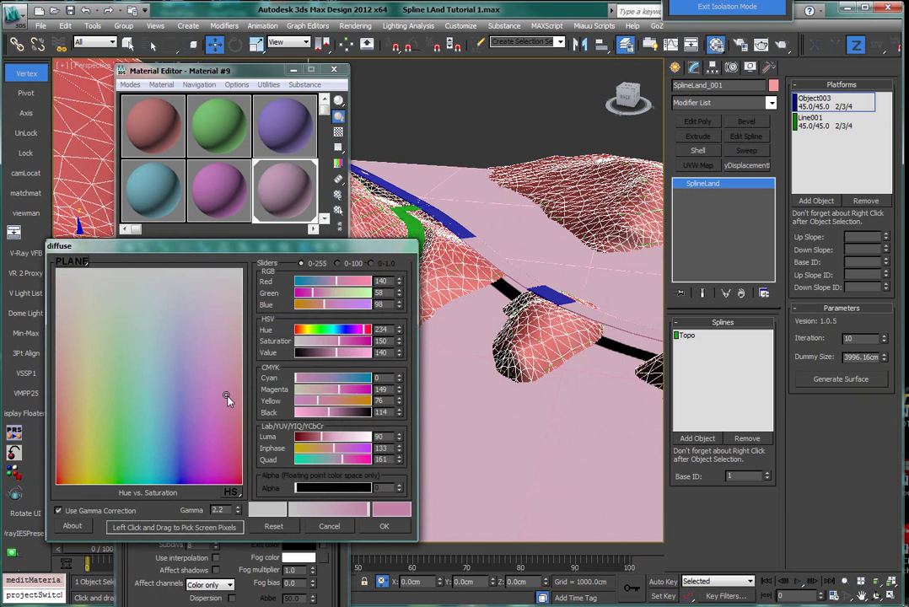
pyautogui.click(384, 527)
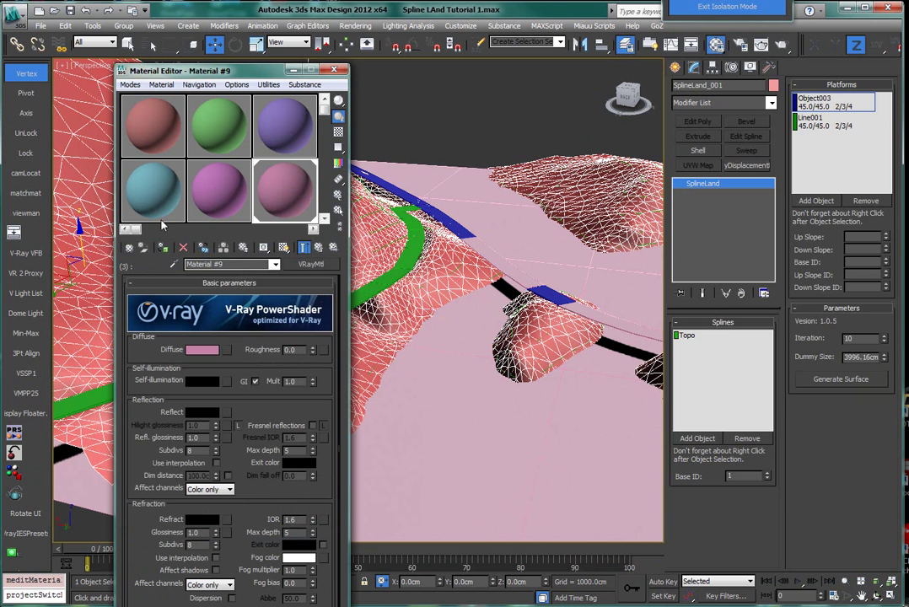
# Render the perspective view to check the terrain's material-ID colors, and close the rendered image.
pyautogui.moveTo(227, 70); pyautogui.dragTo(1, 28)
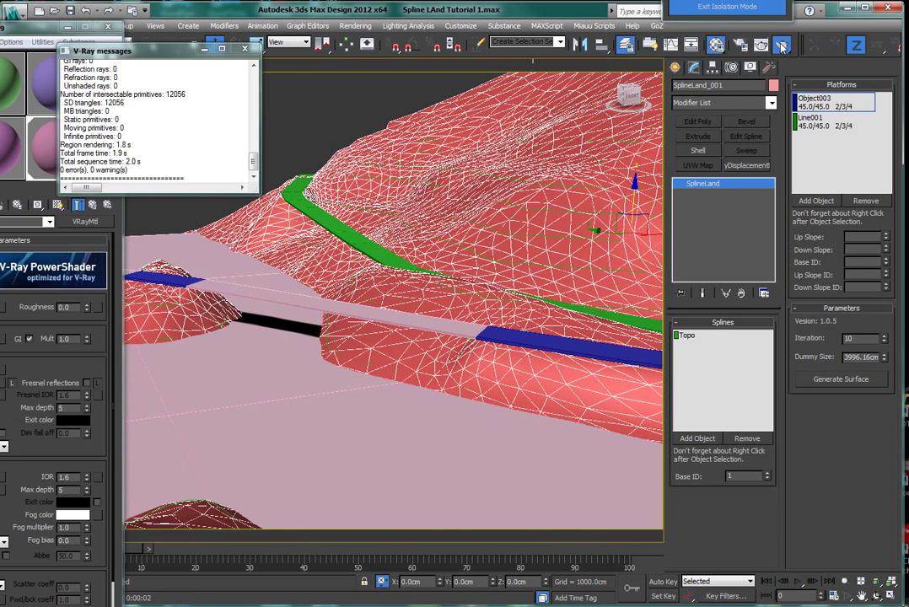
pyautogui.click(779, 44)
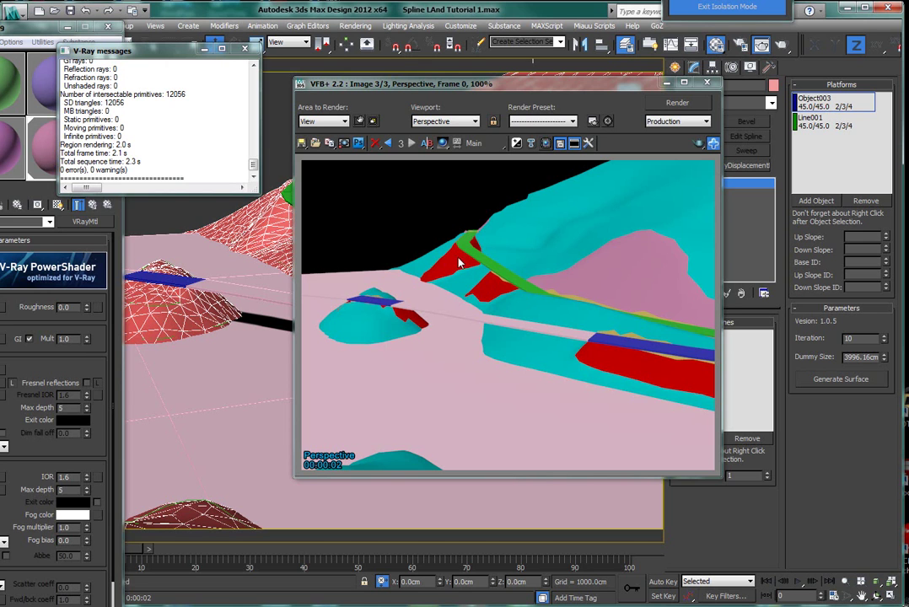
pyautogui.click(707, 83)
pyautogui.click(706, 82)
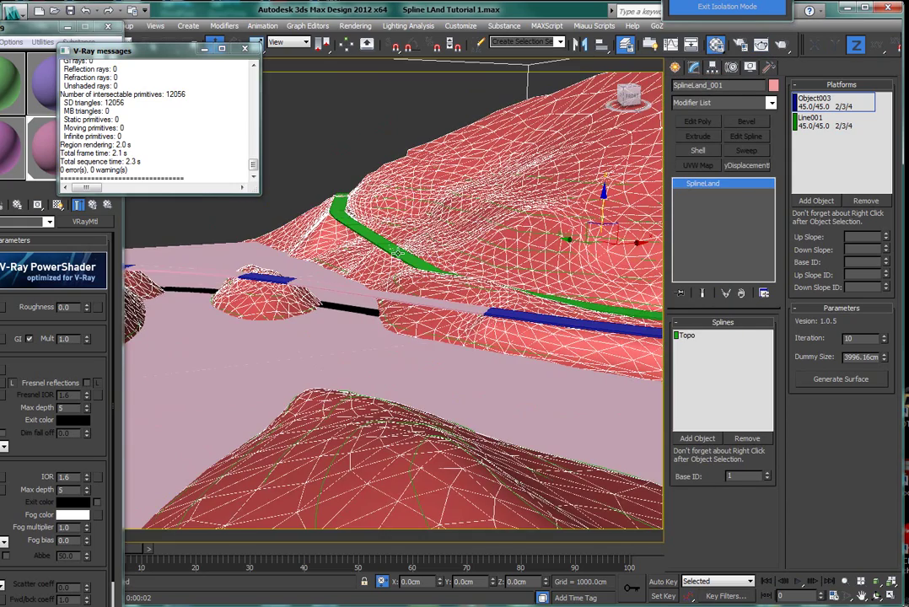
# Close the Material Editor and the V-Ray messages window to clear the perspective viewport.
pyautogui.keyDown('alt'); pyautogui.moveTo(397, 253); pyautogui.dragTo(329, 227, button='middle'); pyautogui.keyUp('alt')
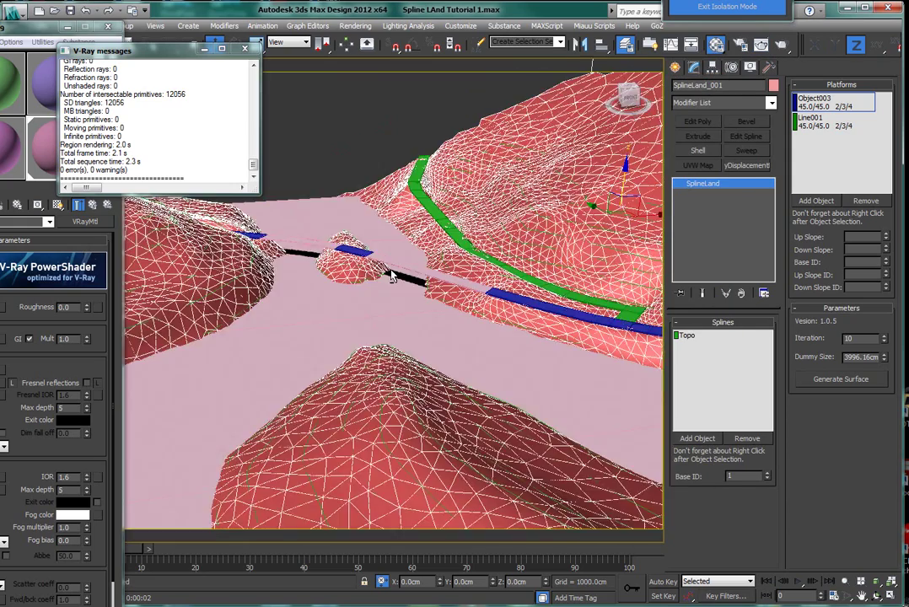
pyautogui.click(107, 26)
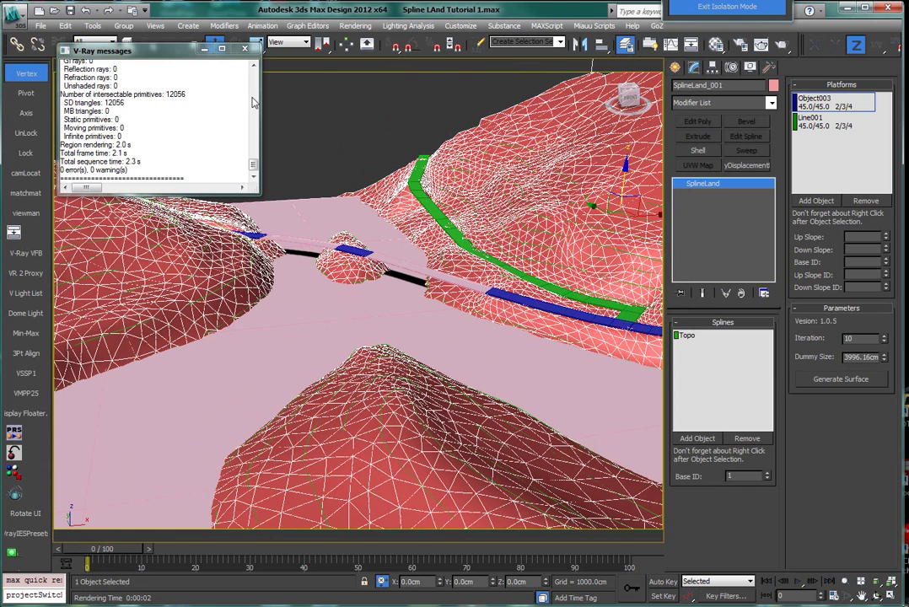
pyautogui.press('Escape')
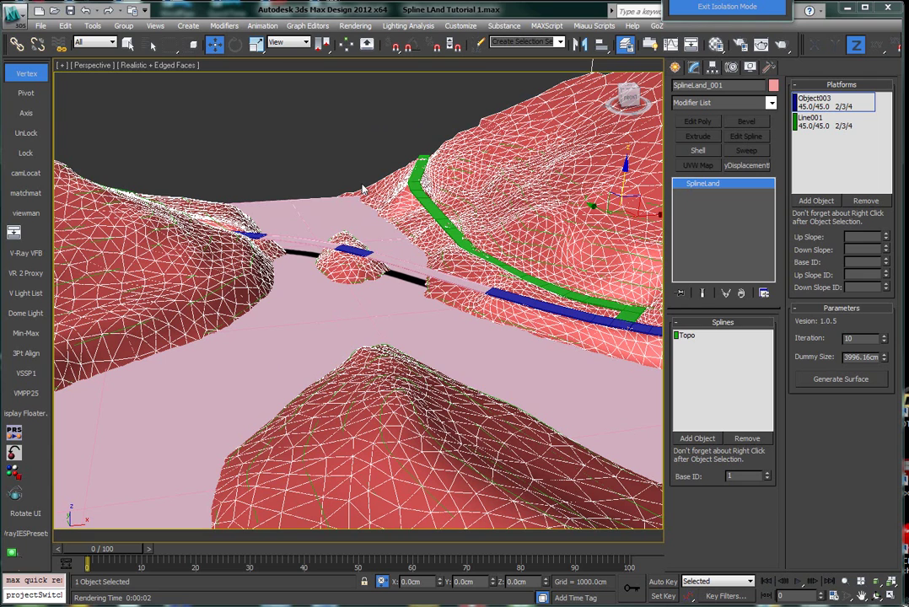
# Deselect the terrain and show the whole scene from the Top view in wireframe.
pyautogui.click(300, 177)
pyautogui.press('z')
pyautogui.press('v')
pyautogui.press('t')
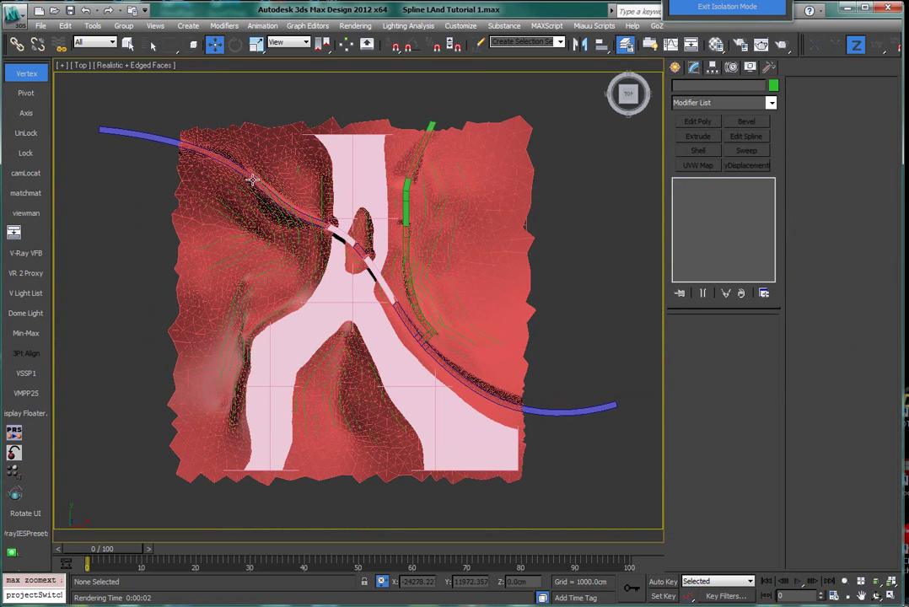
pyautogui.moveTo(251, 180)
pyautogui.mouseDown(button='middle')
pyautogui.moveTo(253, 194)
pyautogui.moveTo(266, 174)
pyautogui.mouseUp(button='middle')
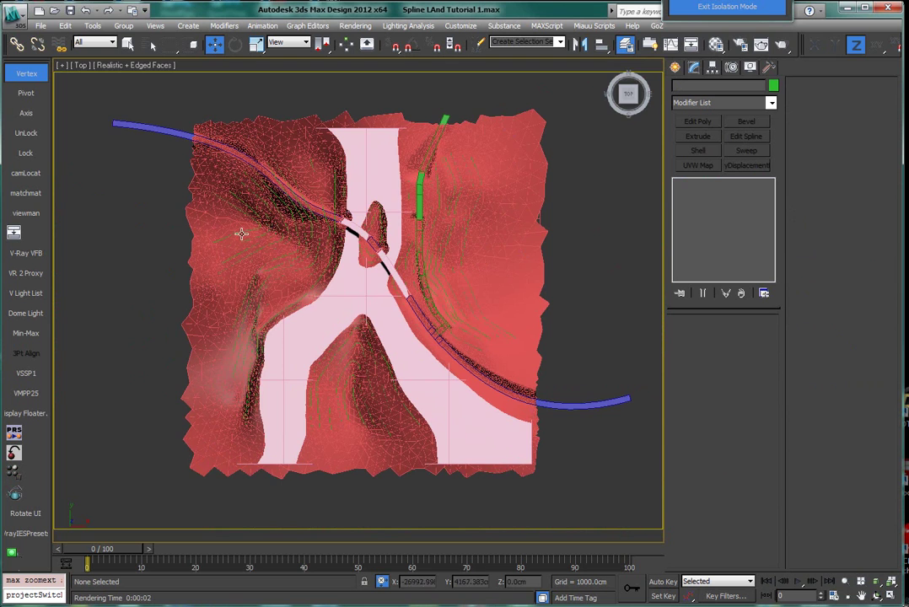
pyautogui.scroll(2, 255, 239)
pyautogui.scroll(-2, 256, 240)
pyautogui.press('F3')
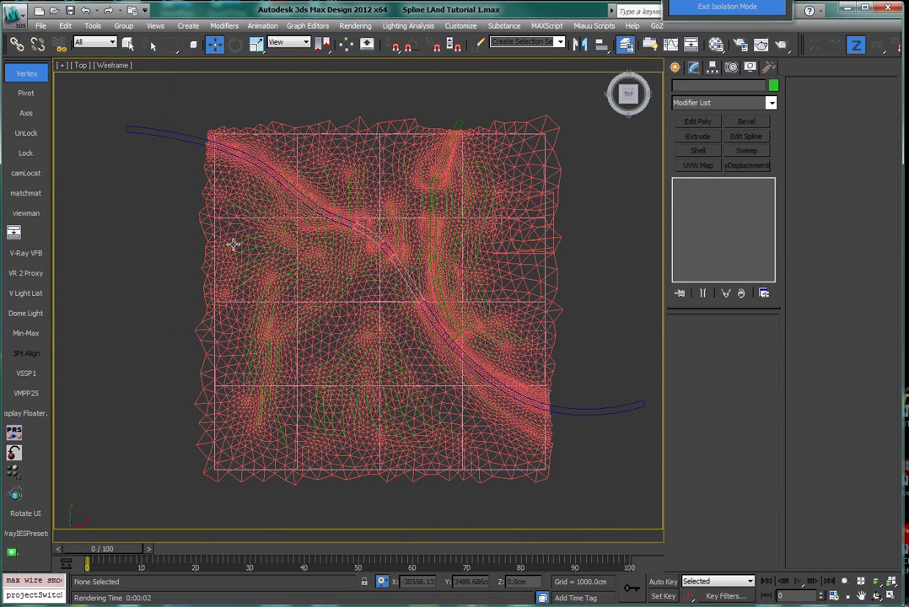
# Select the Topo contour spline in the Top view.
pyautogui.click(233, 244)
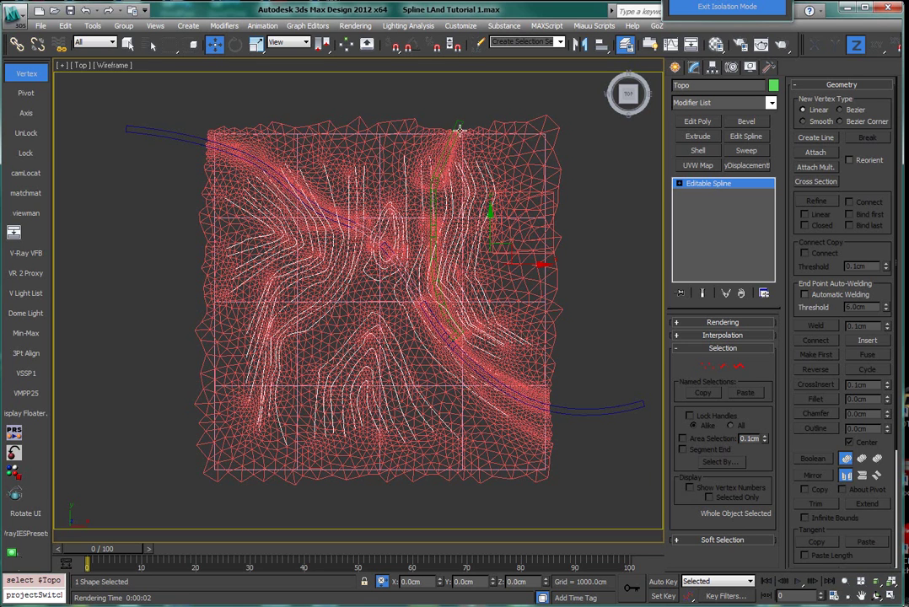
pyautogui.moveTo(427, 166); pyautogui.dragTo(410, 168, button='middle')
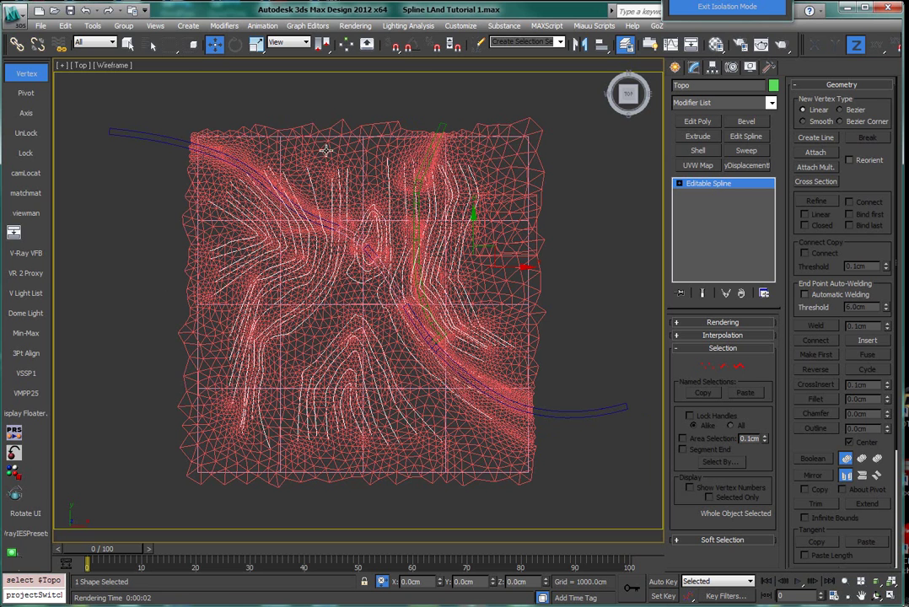
pyautogui.moveTo(374, 187); pyautogui.dragTo(374, 185, button='middle')
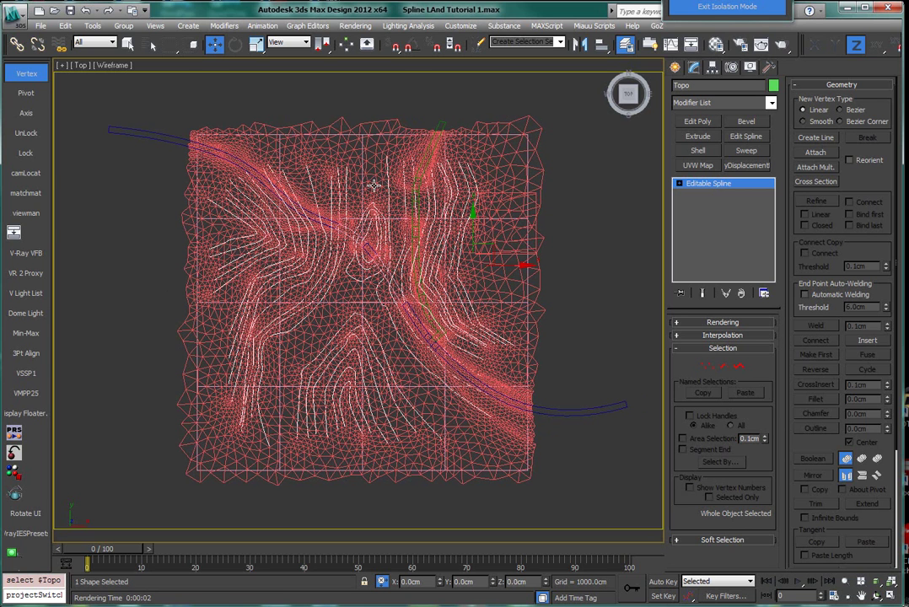